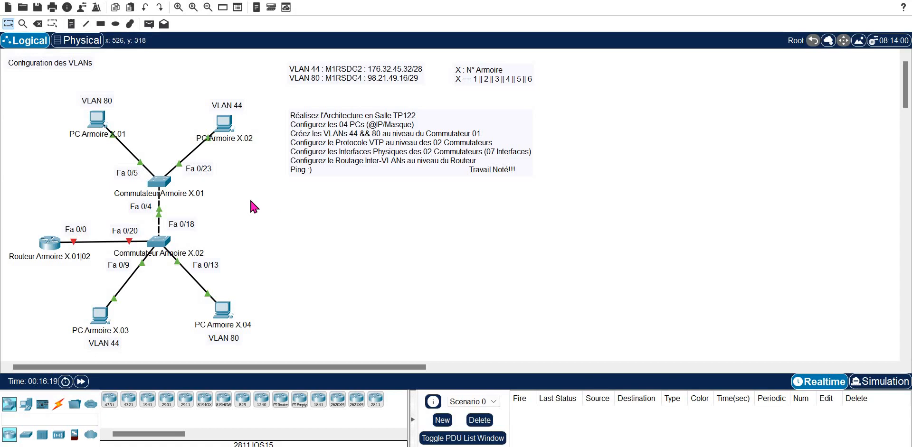
Move the switch end of PC Armoire X.02's link to FastEthernet0/23 on Commutateur Armoire X.01.
{"action": "left_click", "coordinate": [178, 165]}
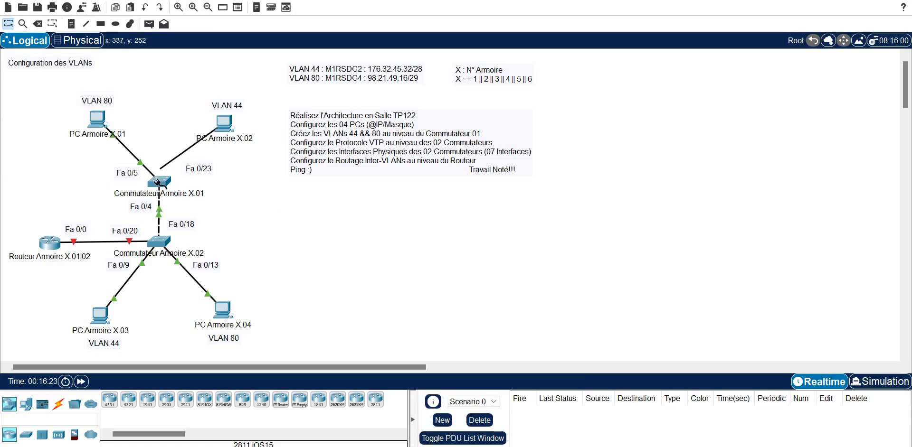
{"action": "left_click", "coordinate": [159, 184]}
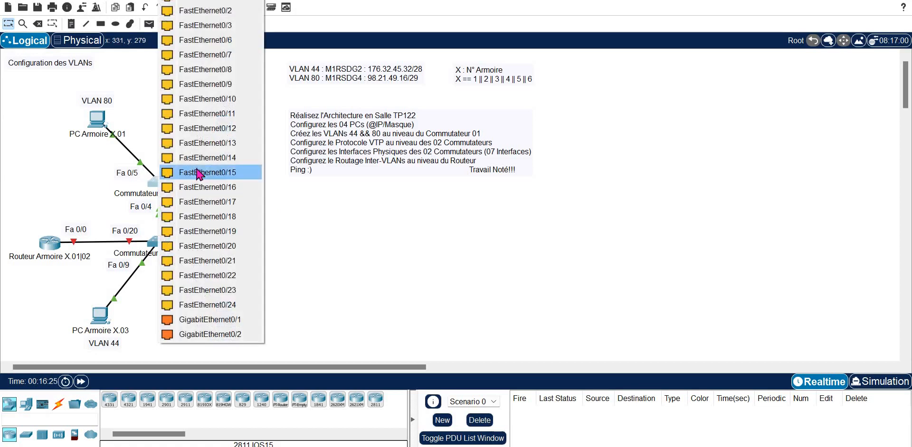
{"action": "left_click", "coordinate": [235, 291]}
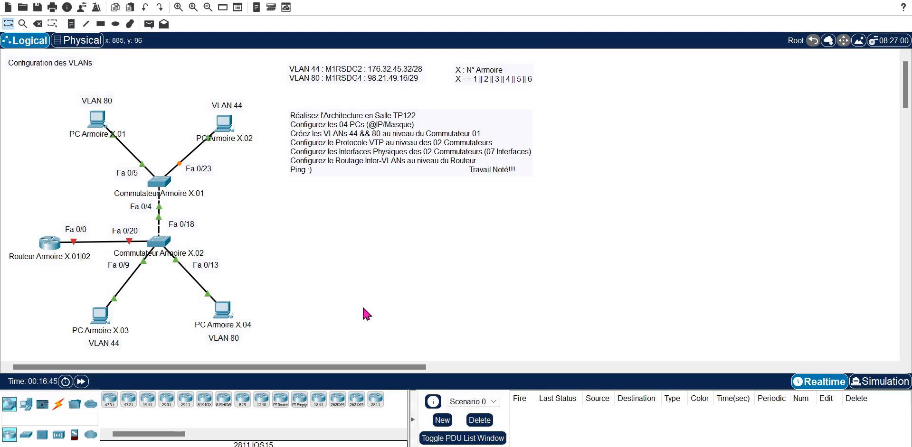
Switch to an empty Notepad document and write the line "VLAN 44 : 176.32.45.32/28".
{"action": "left_click", "coordinate": [266, 446]}
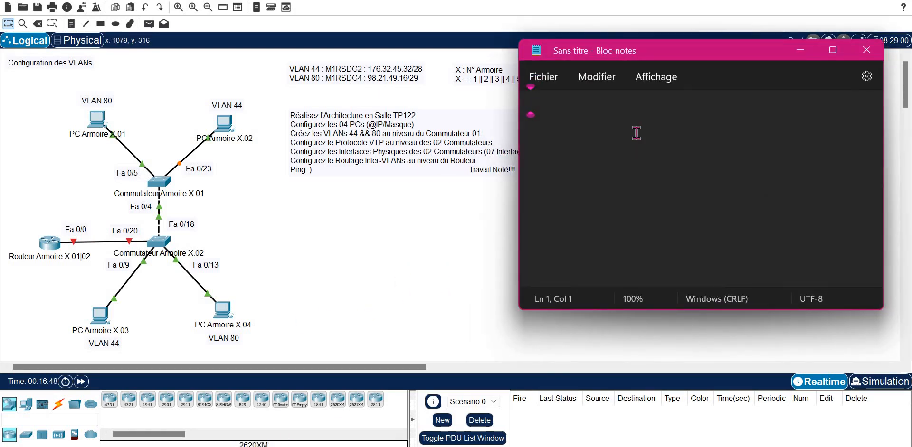
{"action": "type", "text": "VLAN 44 "}
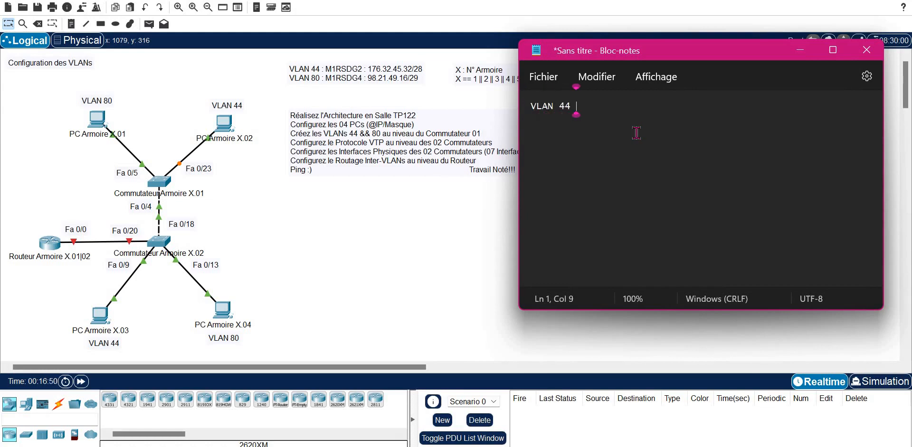
{"action": "type", "text": ": 176.32"}
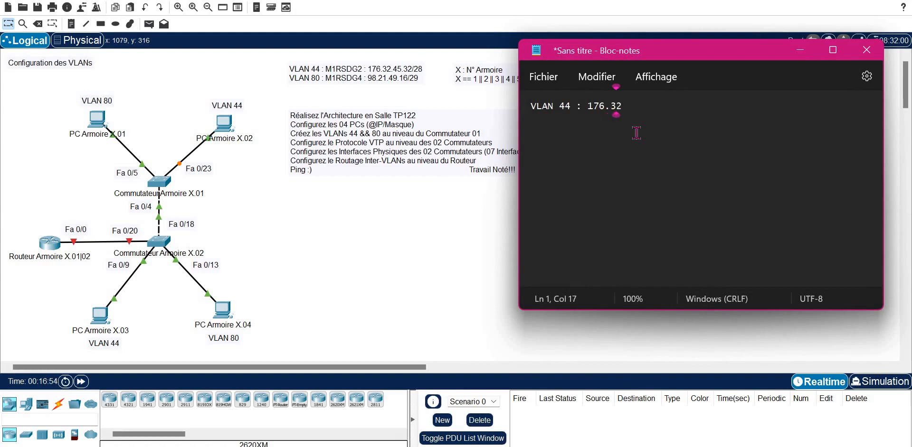
{"action": "type", "text": ".45.32/"}
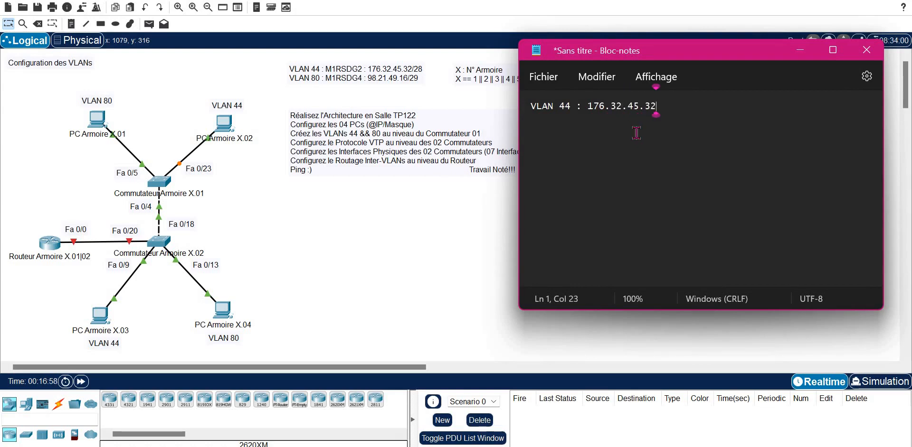
{"action": "type", "text": "28"}
{"action": "key", "text": "Return"}
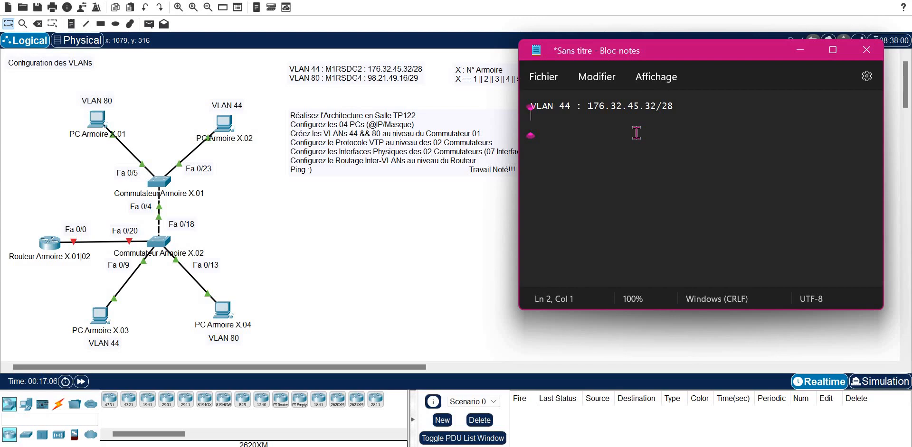
Write the VLAN 44 network address below with its last octet in binary, as 176.32.45.00100000.
{"action": "type", "text": "176.32.45."}
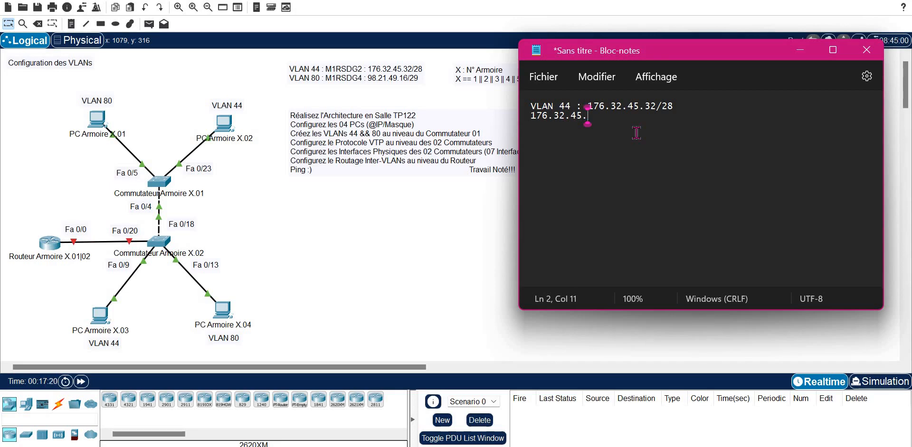
{"action": "type", "text": "00"}
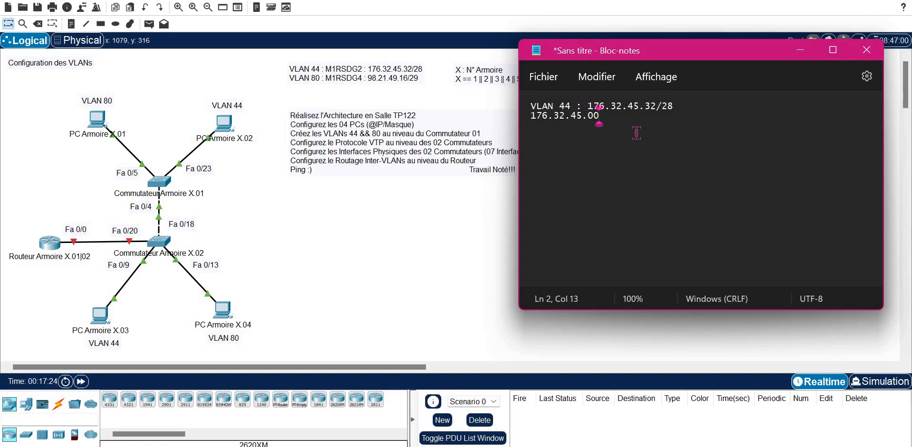
{"action": "type", "text": "100000"}
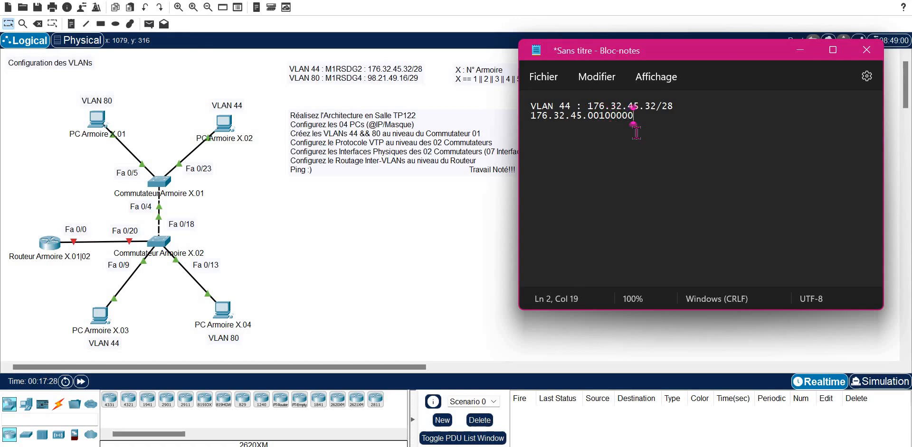
Insert | separators so the binary address reads |176.32.45.0010|0000|, dividing the network bits from the host bits.
{"action": "key", "text": "Left"}
{"action": "key", "text": "Left"}
{"action": "key", "text": "Left"}
{"action": "key", "text": "Left"}
{"action": "key", "text": "Left"}
{"action": "key", "text": "Left"}
{"action": "key", "text": "Left"}
{"action": "key", "text": "Left"}
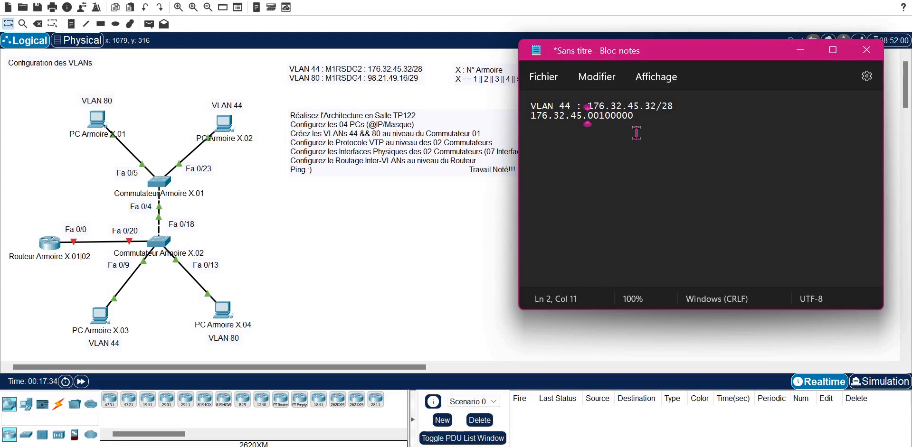
{"action": "key", "text": "Left"}
{"action": "key", "text": "Left"}
{"action": "key", "text": "Right"}
{"action": "key", "text": "Right"}
{"action": "key", "text": "Right"}
{"action": "key", "text": "Right"}
{"action": "key", "text": "Right"}
{"action": "key", "text": "Right"}
{"action": "type", "text": "|"}
{"action": "key", "text": "Left"}
{"action": "key", "text": "Left"}
{"action": "key", "text": "Left"}
{"action": "key", "text": "Left"}
{"action": "key", "text": "Left"}
{"action": "key", "text": "Left"}
{"action": "key", "text": "Left"}
{"action": "key", "text": "Left"}
{"action": "key", "text": "Left"}
{"action": "key", "text": "Left"}
{"action": "key", "text": "Left"}
{"action": "key", "text": "Left"}
{"action": "key", "text": "Left"}
{"action": "key", "text": "Left"}
{"action": "key", "text": "Left"}
{"action": "type", "text": "|"}
{"action": "key", "text": "Right"}
{"action": "key", "text": "Right"}
{"action": "key", "text": "Right"}
{"action": "key", "text": "Right"}
{"action": "key", "text": "Right"}
{"action": "key", "text": "Right"}
{"action": "key", "text": "Right"}
{"action": "key", "text": "Right"}
{"action": "key", "text": "Right"}
{"action": "key", "text": "Right"}
{"action": "key", "text": "Right"}
{"action": "key", "text": "Right"}
{"action": "key", "text": "Right"}
{"action": "key", "text": "Right"}
{"action": "key", "text": "Right"}
{"action": "key", "text": "Right"}
{"action": "key", "text": "Right"}
{"action": "key", "text": "Right"}
{"action": "key", "text": "Right"}
{"action": "type", "text": "|"}
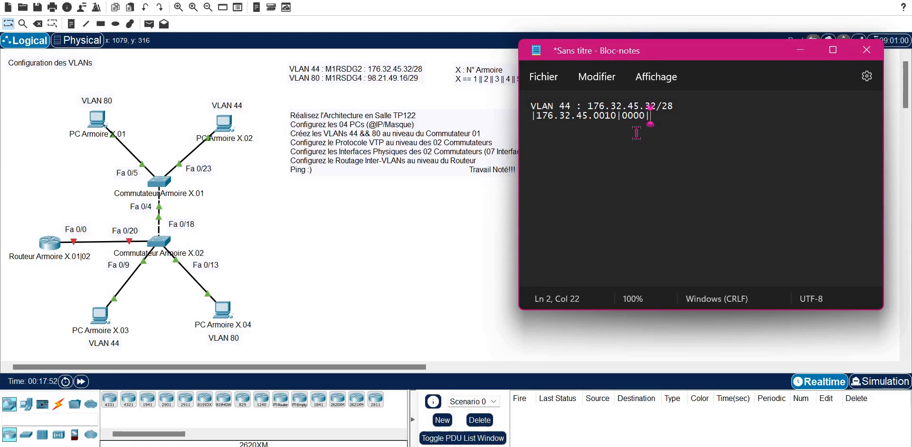
{"action": "key", "text": "Home"}
{"action": "type", "text": "@IP Réseau :"}
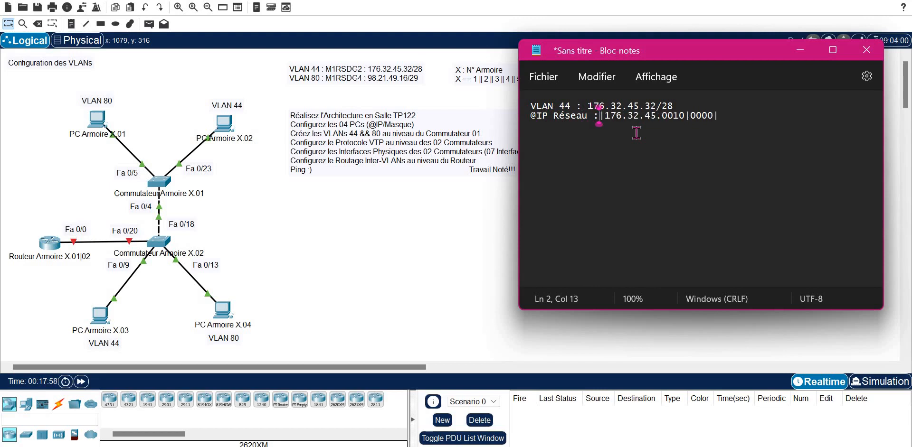
{"action": "key", "text": "Down"}
{"action": "type", "text": "@IP"}
{"action": "key", "text": "BackSpace"}
{"action": "key", "text": "BackSpace"}
{"action": "key", "text": "BackSpace"}
{"action": "type", "text": "IP"}
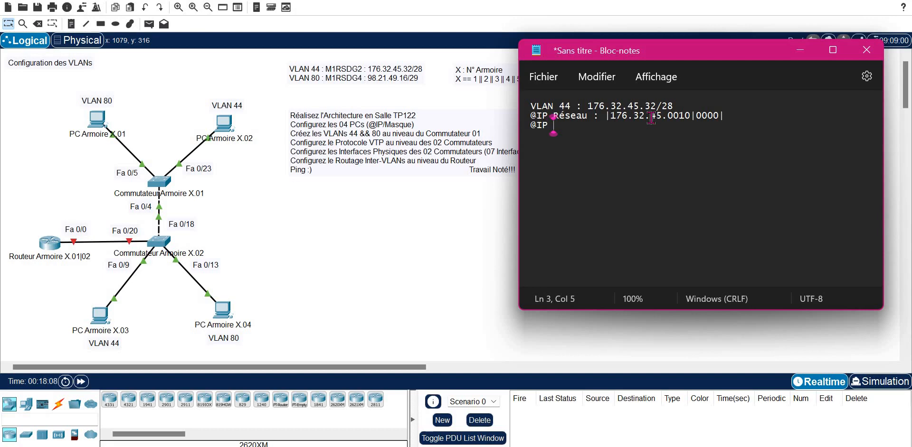
{"action": "type", "text": "Di"}
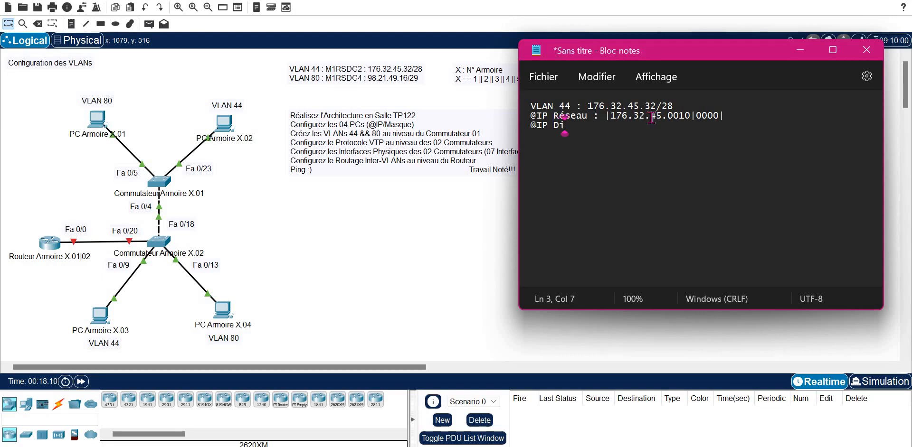
{"action": "type", "text": "ffusion :"}
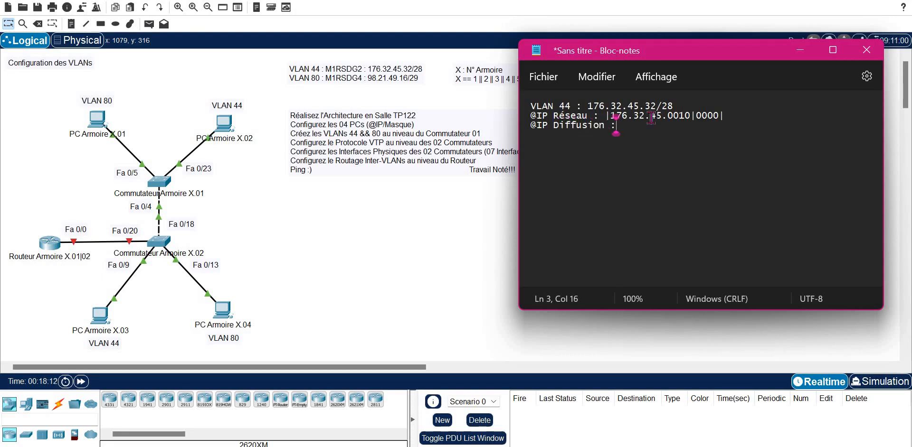
{"action": "left_click_drag", "start_coordinate": [724, 116], "coordinate": [605, 117]}
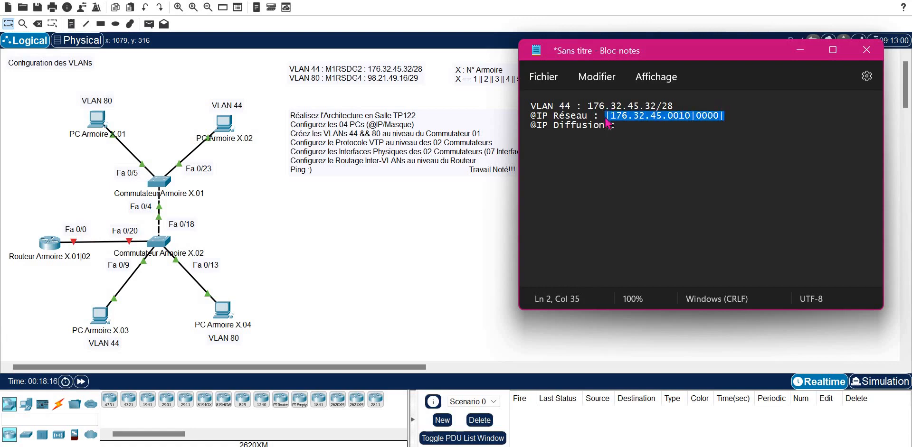
{"action": "key", "text": "ctrl+c"}
{"action": "left_click", "coordinate": [667, 128]}
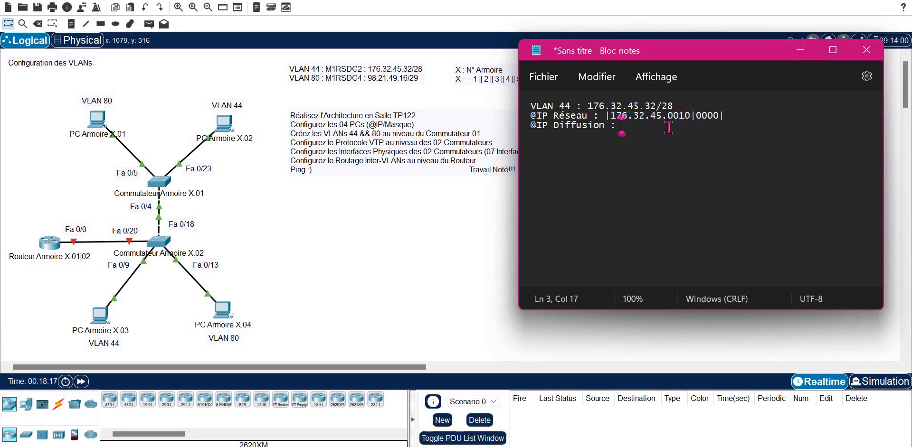
{"action": "key", "text": "ctrl+v"}
{"action": "key", "text": "BackSpace"}
{"action": "key", "text": "BackSpace"}
{"action": "key", "text": "BackSpace"}
{"action": "key", "text": "BackSpace"}
{"action": "key", "text": "BackSpace"}
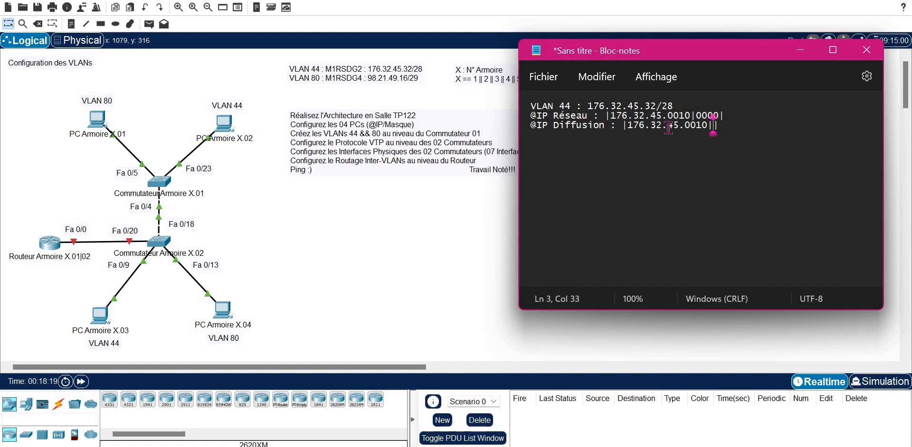
{"action": "type", "text": "1111|"}
{"action": "key", "text": "Up"}
{"action": "type", "text": "==> "}
{"action": "type", "text": "176."}
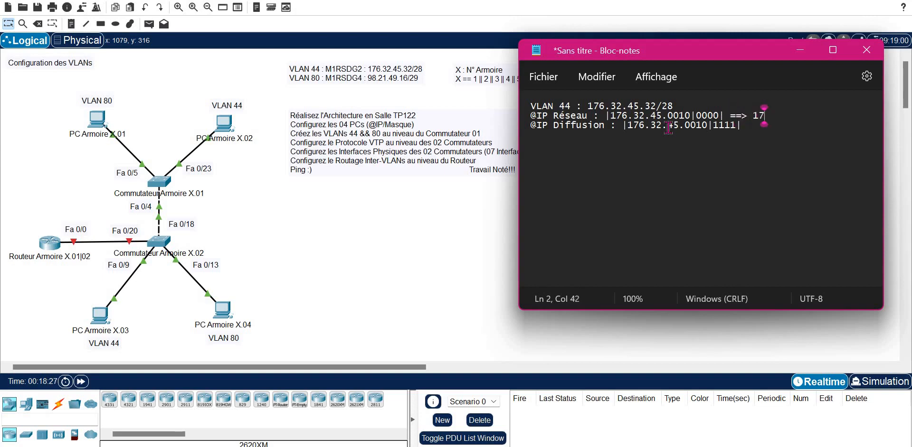
{"action": "type", "text": "32.45.32"}
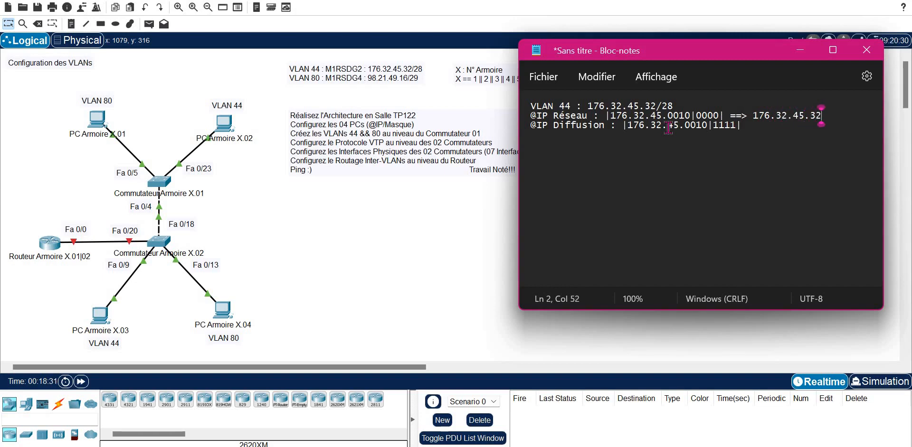
{"action": "key", "text": "Down"}
{"action": "type", "text": "==>"}
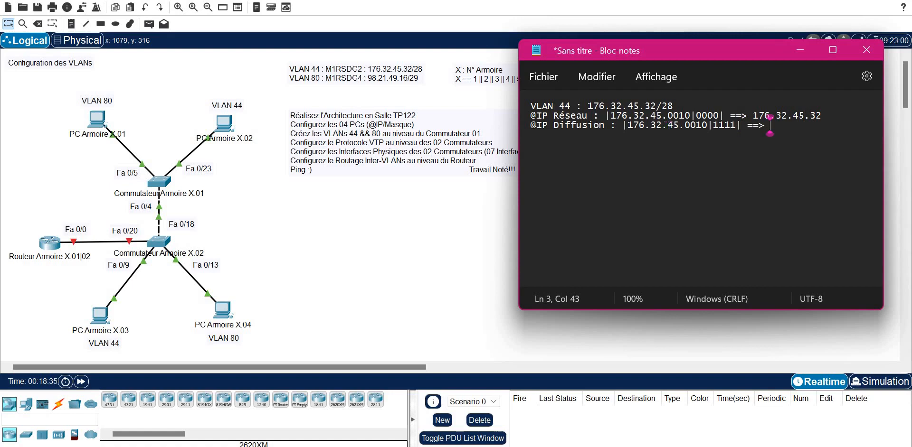
{"action": "type", "text": " 176.32."}
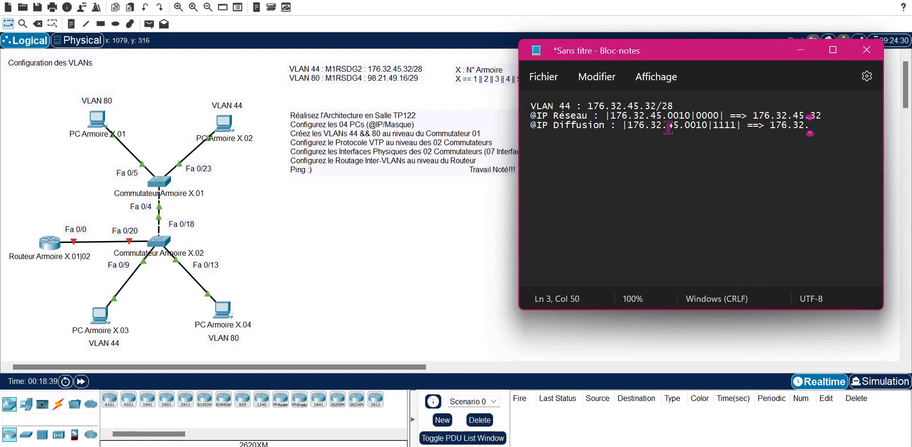
{"action": "type", "text": "5"}
{"action": "key", "text": "BackSpace"}
{"action": "type", "text": "45."}
{"action": "type", "text": "47"}
{"action": "key", "text": "Return"}
{"action": "key", "text": "Return"}
{"action": "type", "text": "Plage d'@IPv4 u"}
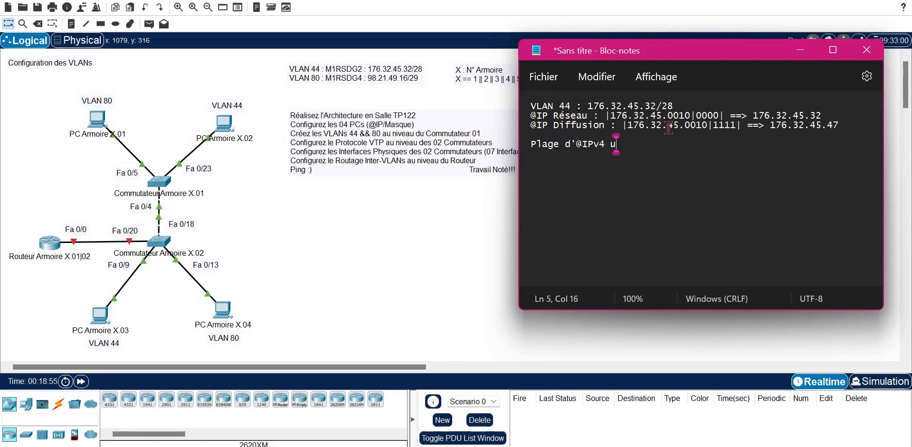
{"action": "type", "text": "tilisable : "}
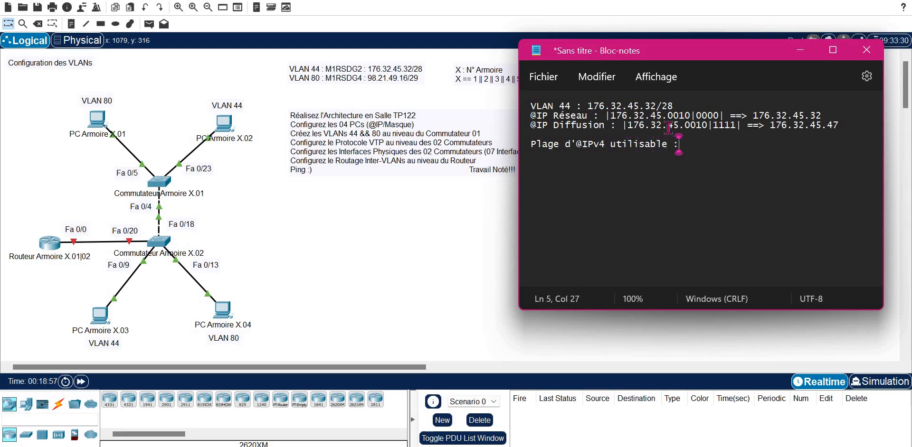
{"action": "type", "text": "[]"}
{"action": "key", "text": "Left"}
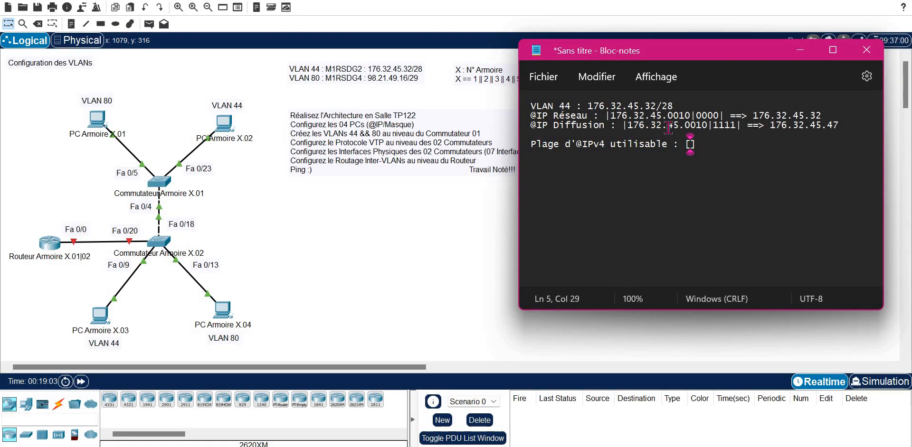
{"action": "type", "text": "33"}
{"action": "key", "text": "Left"}
{"action": "type", "text": "."}
{"action": "key", "text": "Right"}
{"action": "key", "text": "BackSpace"}
{"action": "key", "text": "BackSpace"}
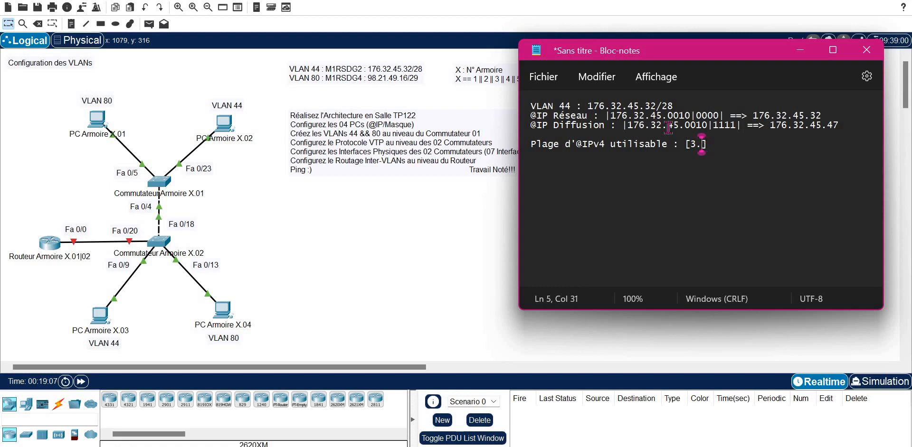
{"action": "key", "text": "Left"}
{"action": "type", "text": ".3"}
{"action": "key", "text": "Right"}
{"action": "type", "text": "-> "}
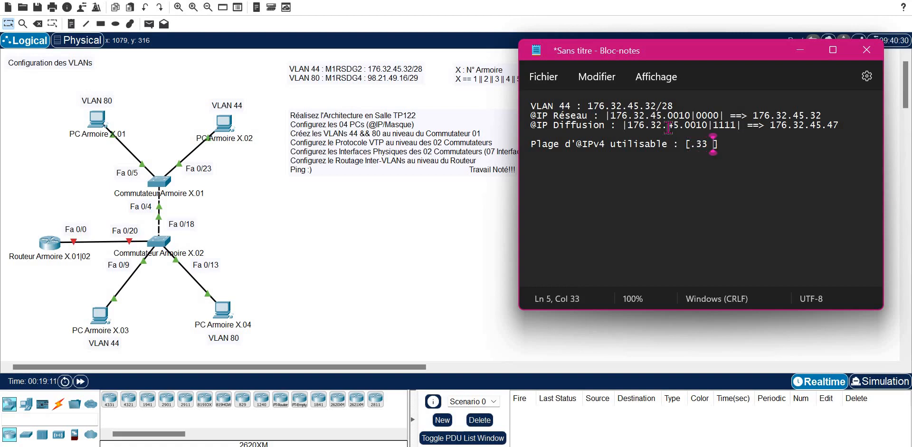
{"action": "type", "text": ".46"}
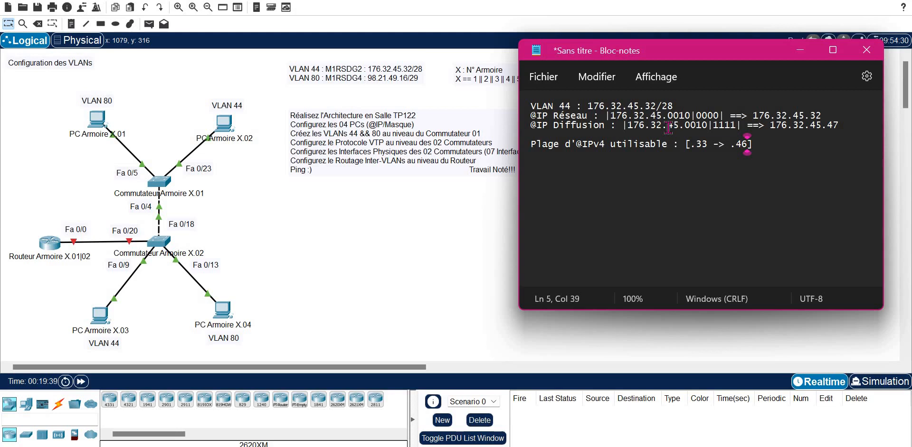
Start a second section below the usable range with the line "VLAN 80 : 98.21.49.16/29".
{"action": "left_click", "coordinate": [777, 151]}
{"action": "key", "text": "Return"}
{"action": "key", "text": "Return"}
{"action": "type", "text": "VLA"}
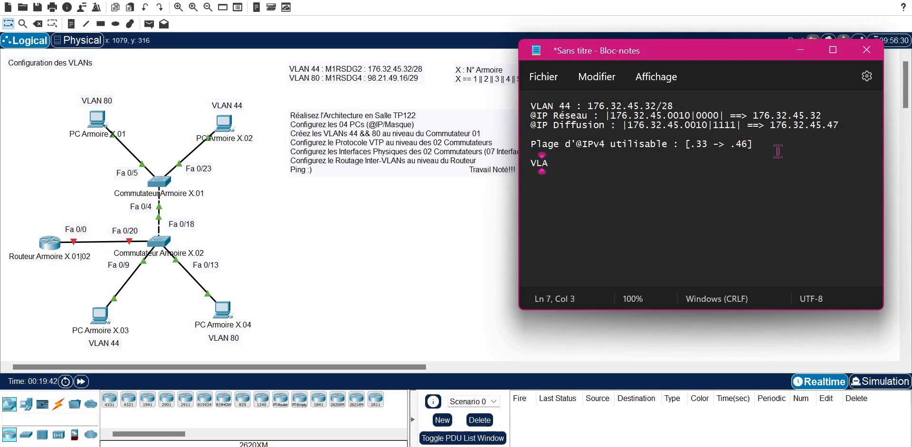
{"action": "type", "text": "N 80 : 98."}
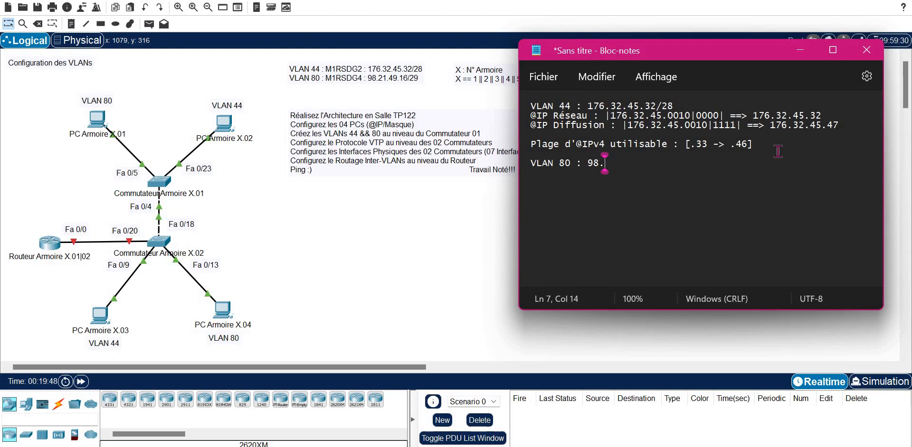
{"action": "type", "text": "21.49.16"}
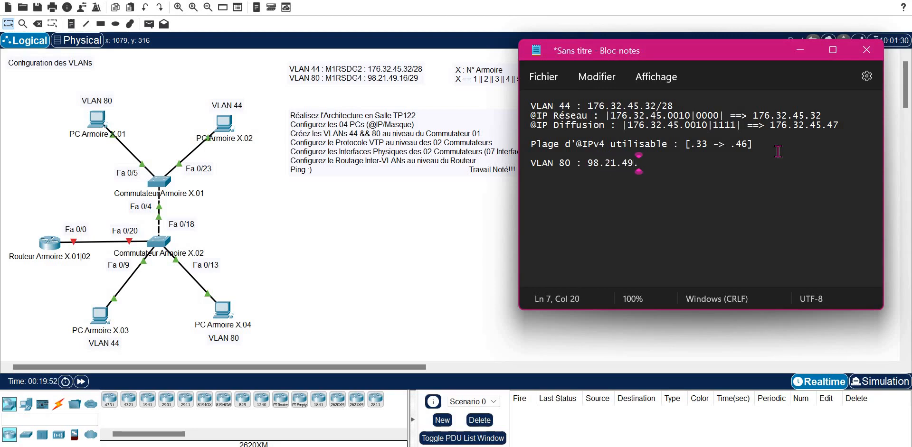
{"action": "key", "text": "BackSpace"}
{"action": "type", "text": "/29"}
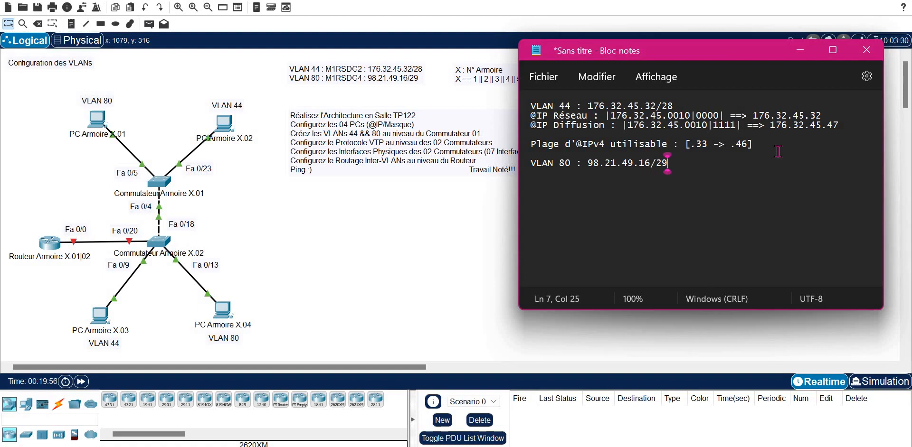
{"action": "key", "text": "Return"}
{"action": "type", "text": "@IP Réseau : "}
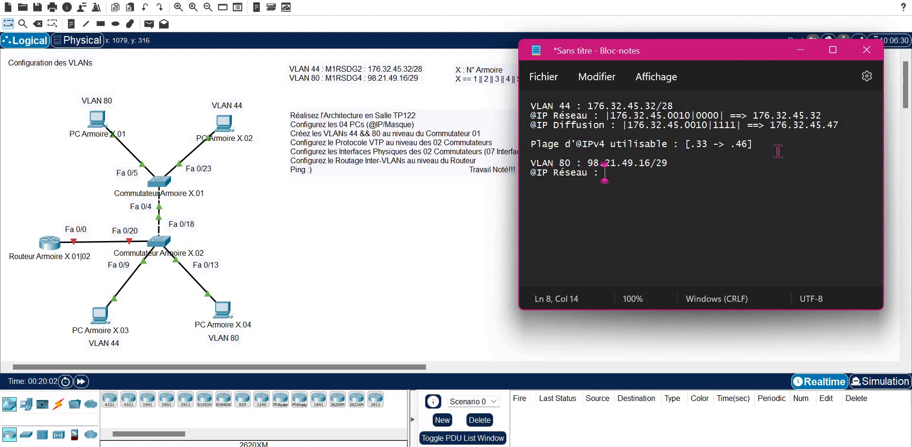
{"action": "type", "text": "9"}
{"action": "key", "text": "BackSpace"}
{"action": "type", "text": "98."}
{"action": "type", "text": "21"}
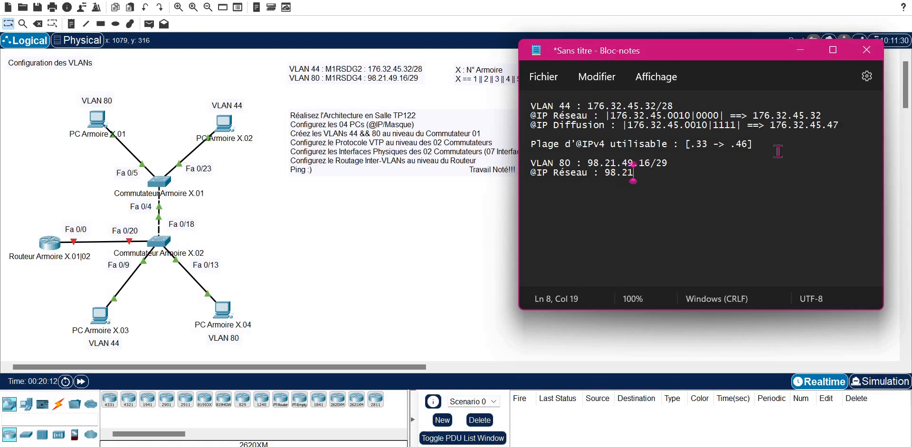
{"action": "type", "text": ".49."}
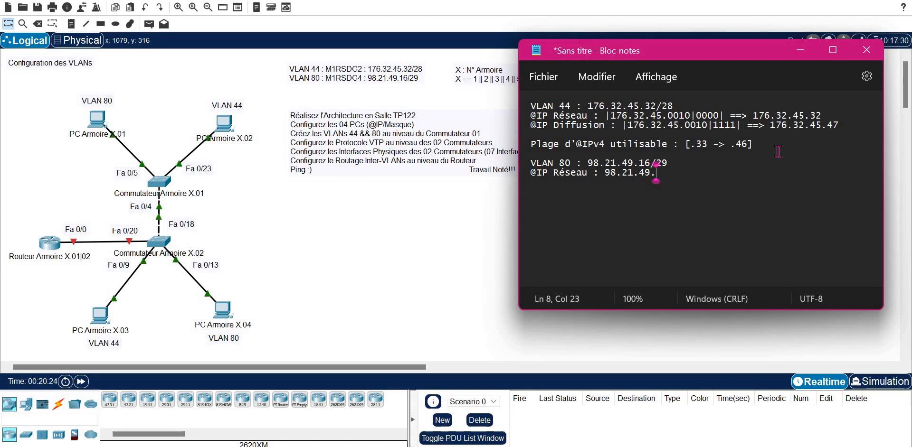
{"action": "type", "text": "00"}
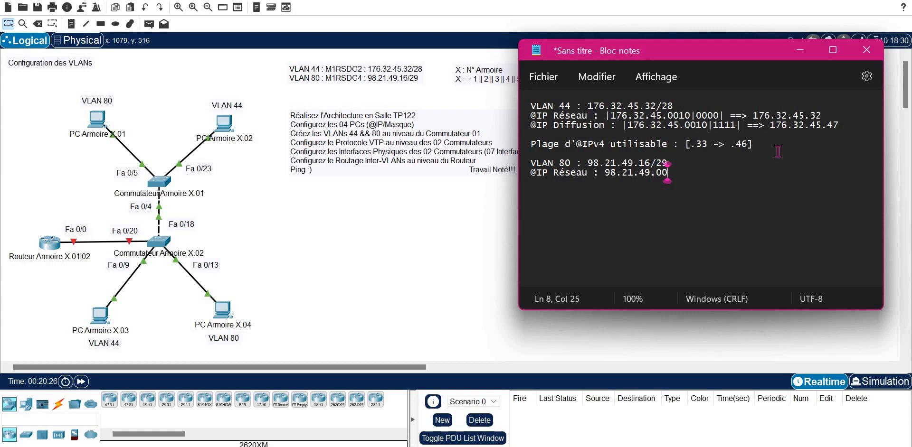
{"action": "type", "text": "01000"}
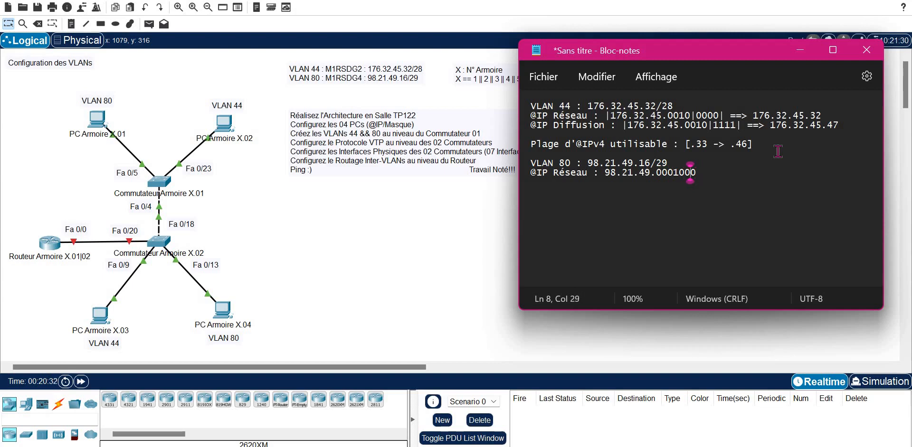
{"action": "type", "text": "0"}
Mark off the network and host bits of the VLAN 80 network address with bars as "|98.21.49.00010|000|".
{"action": "key", "text": "Left"}
{"action": "key", "text": "Left"}
{"action": "key", "text": "Left"}
{"action": "key", "text": "Left"}
{"action": "key", "text": "Right"}
{"action": "key", "text": "Right"}
{"action": "key", "text": "Right"}
{"action": "key", "text": "Left"}
{"action": "key", "text": "Left"}
{"action": "key", "text": "Left"}
{"action": "key", "text": "Left"}
{"action": "key", "text": "Left"}
{"action": "key", "text": "Left"}
{"action": "key", "text": "Left"}
{"action": "key", "text": "Left"}
{"action": "key", "text": "Left"}
{"action": "key", "text": "Left"}
{"action": "key", "text": "Left"}
{"action": "key", "text": "Left"}
{"action": "key", "text": "Left"}
{"action": "key", "text": "Left"}
{"action": "key", "text": "Left"}
{"action": "key", "text": "Left"}
{"action": "type", "text": "|"}
{"action": "key", "text": "Right"}
{"action": "key", "text": "Right"}
{"action": "key", "text": "Right"}
{"action": "key", "text": "Right"}
{"action": "key", "text": "Right"}
{"action": "key", "text": "Right"}
{"action": "key", "text": "Right"}
{"action": "key", "text": "Right"}
{"action": "key", "text": "Right"}
{"action": "key", "text": "Right"}
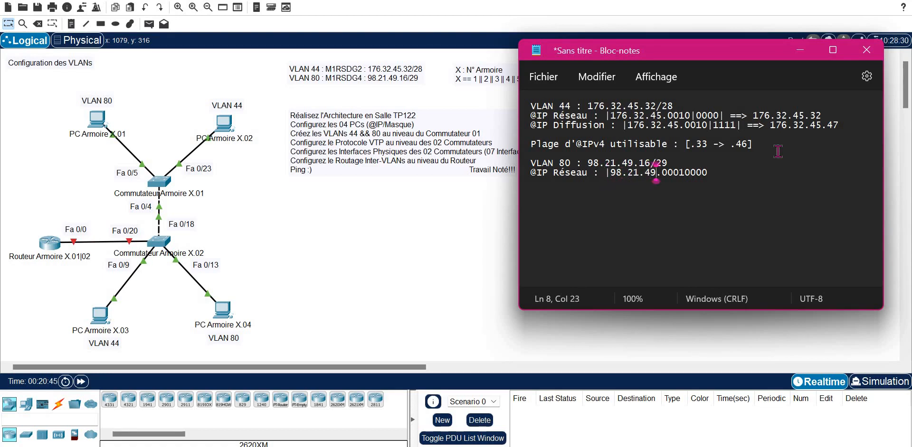
{"action": "key", "text": "Right"}
{"action": "key", "text": "Right"}
{"action": "key", "text": "Right"}
{"action": "key", "text": "Right"}
{"action": "type", "text": "|"}
{"action": "key", "text": "Right"}
{"action": "key", "text": "Right"}
{"action": "key", "text": "Right"}
{"action": "type", "text": "|"}
{"action": "key", "text": "Return"}
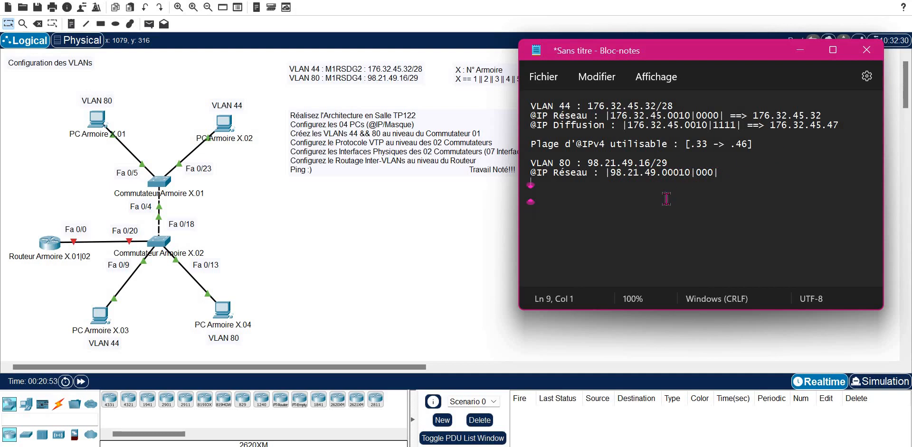
{"action": "type", "text": "@IP Diffusion :"}
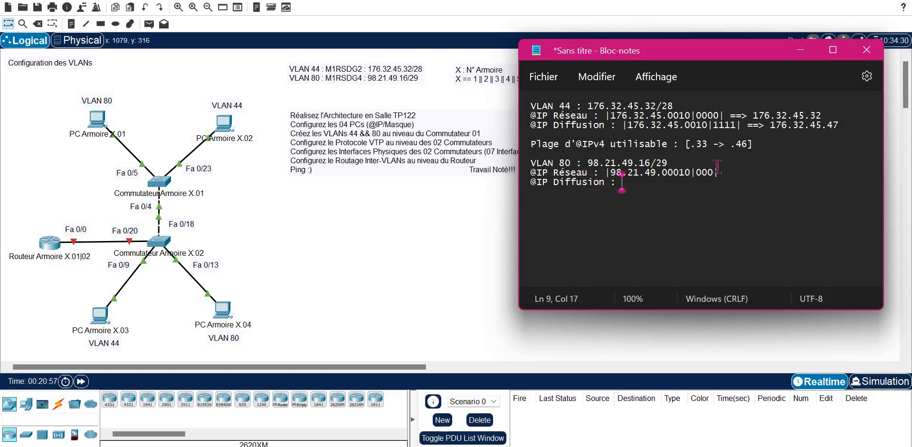
{"action": "left_click_drag", "start_coordinate": [722, 175], "coordinate": [606, 174]}
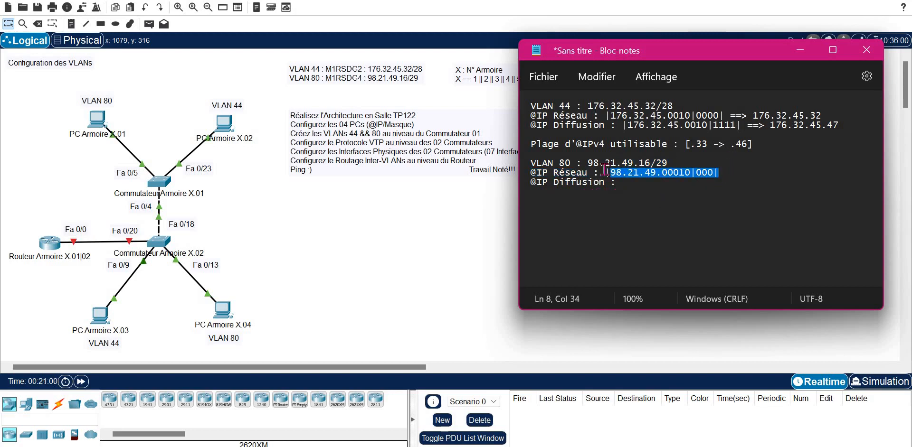
{"action": "key", "text": "ctrl+c"}
{"action": "left_click", "coordinate": [640, 183]}
{"action": "key", "text": "ctrl+v"}
{"action": "key", "text": "BackSpace"}
{"action": "key", "text": "BackSpace"}
{"action": "key", "text": "BackSpace"}
{"action": "type", "text": "|"}
{"action": "key", "text": "Left"}
{"action": "key", "text": "BackSpace"}
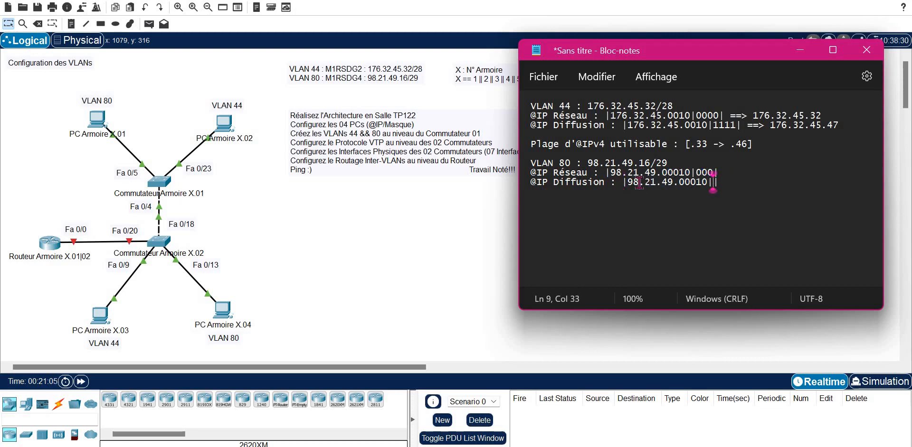
{"action": "type", "text": "111"}
{"action": "key", "text": "Right"}
{"action": "key", "text": "Up"}
{"action": "type", "text": "==> 98.21.4"}
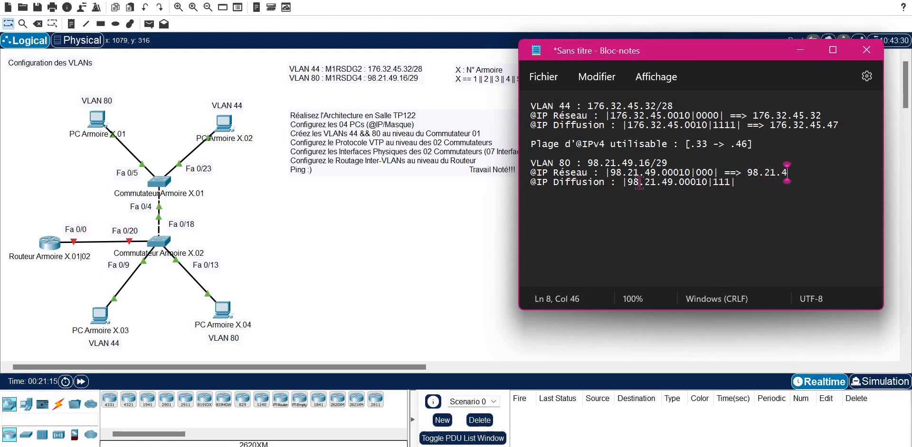
{"action": "type", "text": "9.16"}
{"action": "key", "text": "Down"}
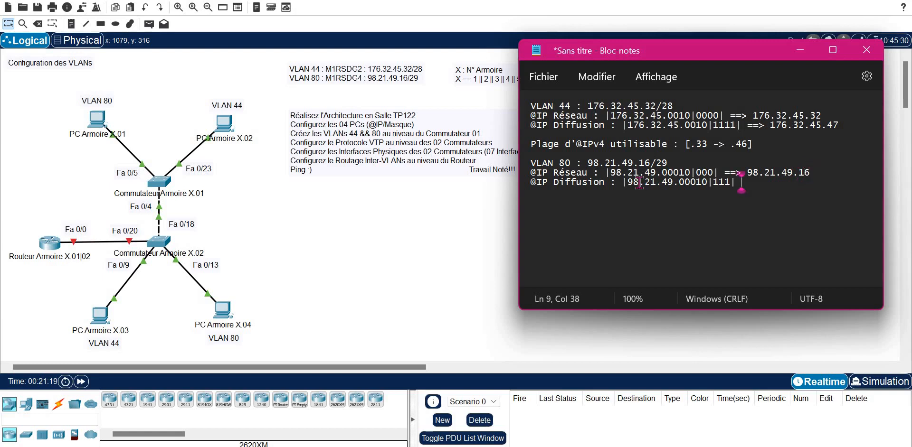
{"action": "type", "text": "==> 98."}
{"action": "type", "text": ".49."}
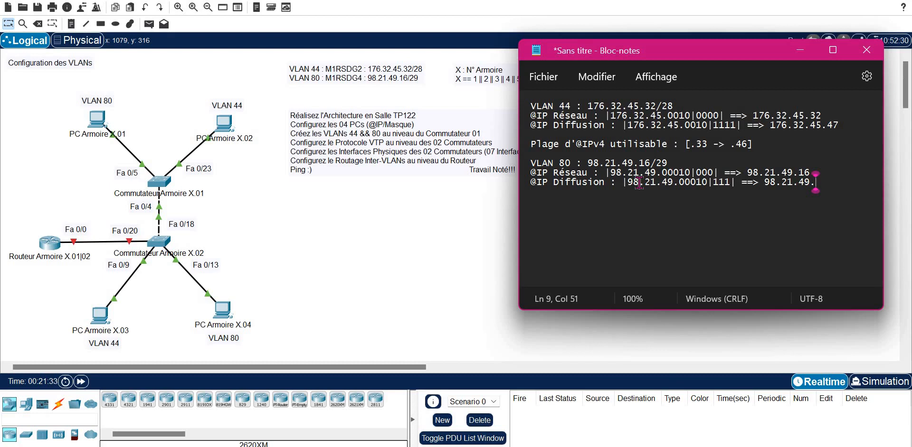
{"action": "type", "text": "23"}
{"action": "key", "text": "Return"}
{"action": "key", "text": "Return"}
{"action": "type", "text": "Plage d'@"}
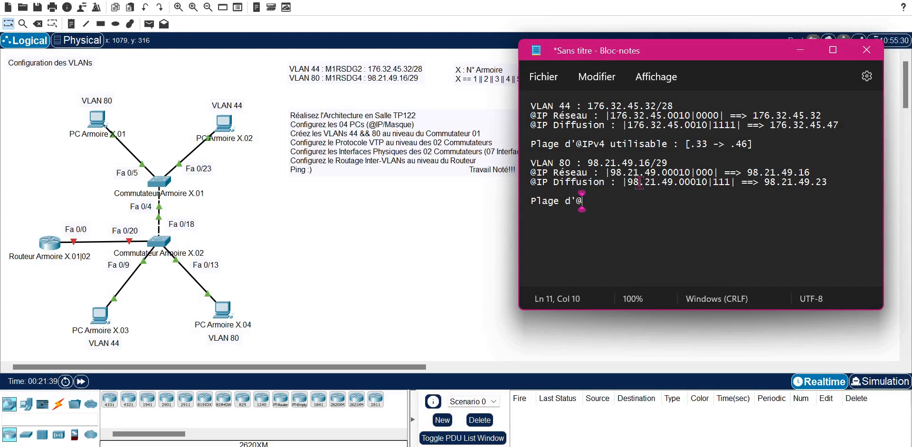
{"action": "type", "text": "IPv4 Uti"}
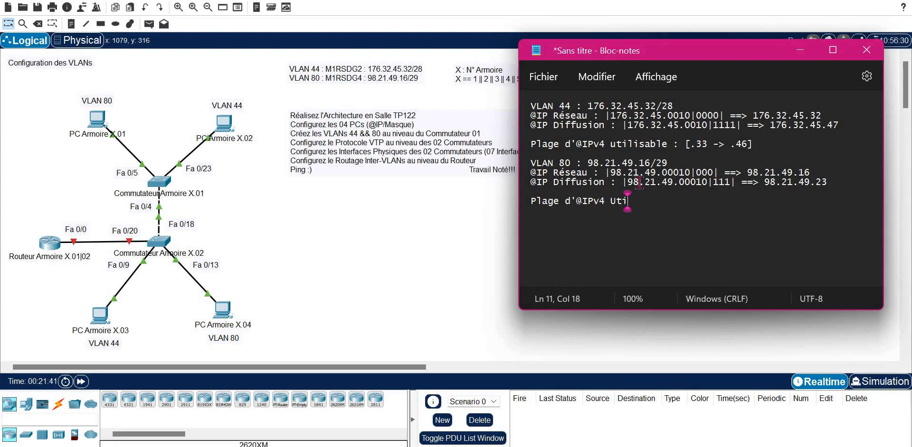
{"action": "type", "text": "lisable : "}
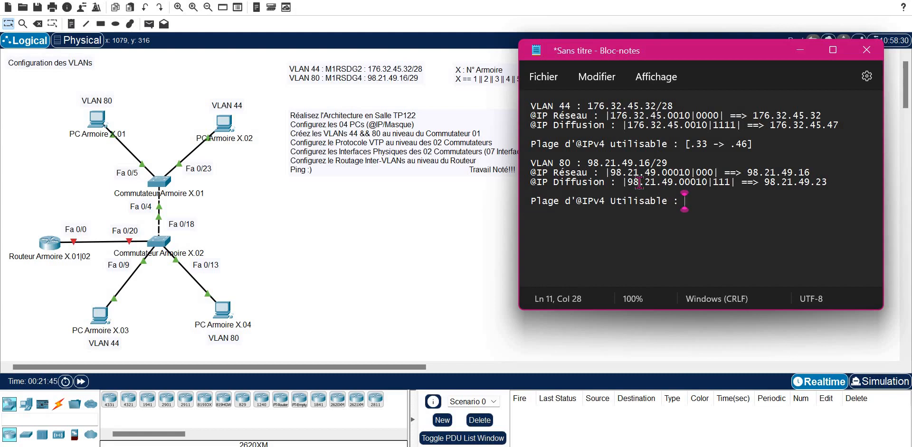
{"action": "type", "text": "[]"}
{"action": "key", "text": "Left"}
{"action": "type", "text": ".17 -"}
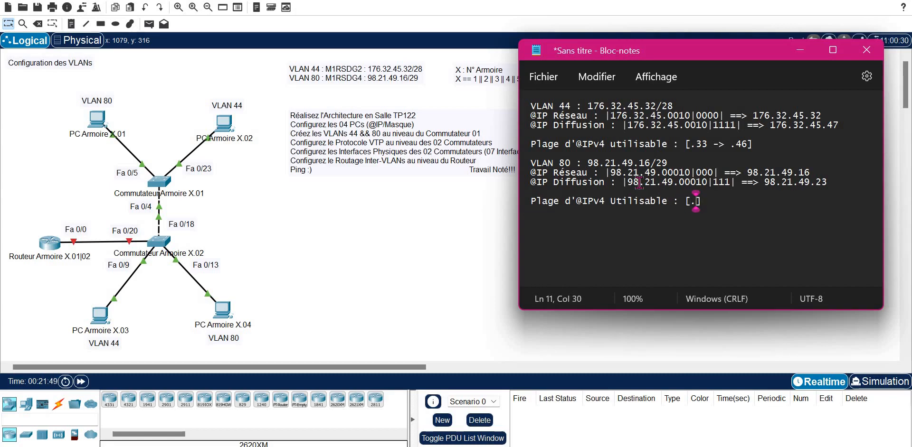
{"action": "type", "text": "> "}
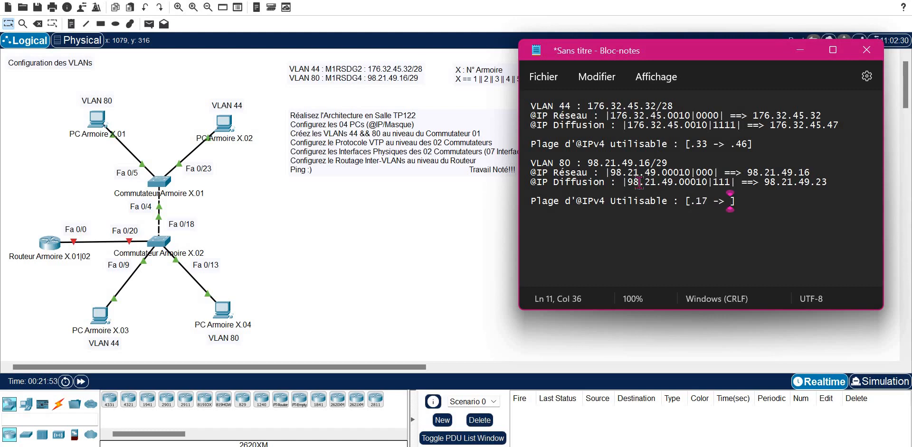
{"action": "type", "text": ".22"}
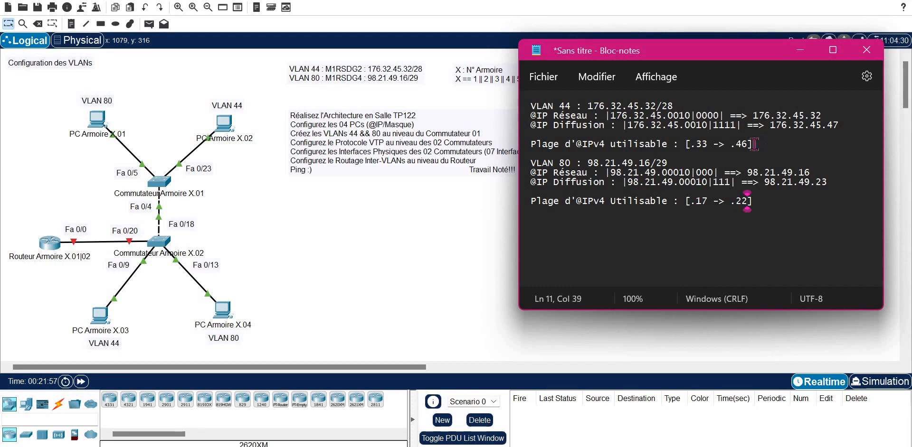
Copy VLAN 44's usable range into a new Packet Tracer note beside the X legend, prefixed with "VLAN 44 :".
{"action": "left_click", "coordinate": [640, 145]}
{"action": "triple_click", "coordinate": [639, 145]}
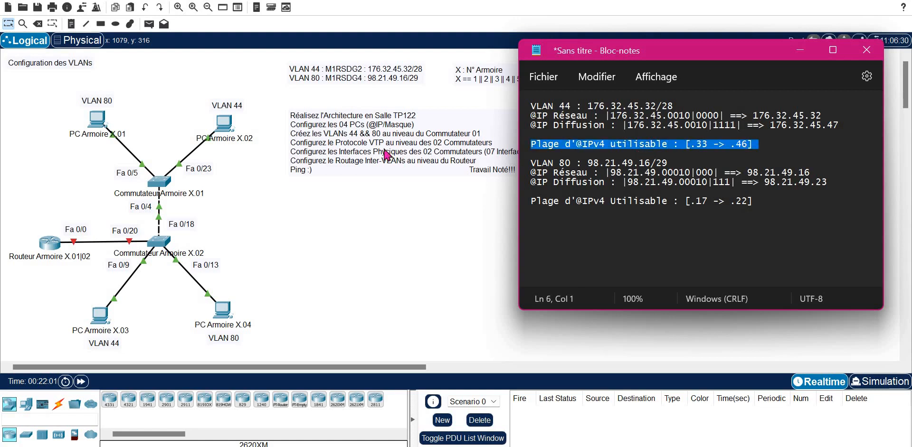
{"action": "left_click", "coordinate": [330, 214]}
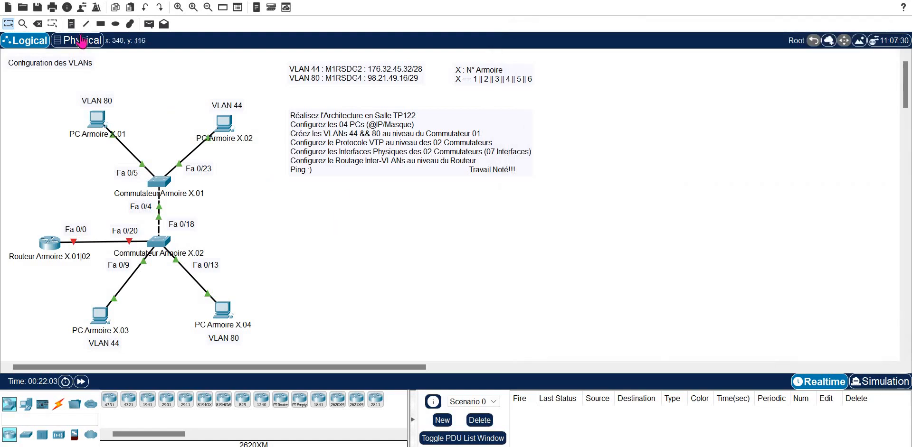
{"action": "key", "text": "n"}
{"action": "left_click", "coordinate": [590, 77]}
{"action": "type", "text": "VLAN"}
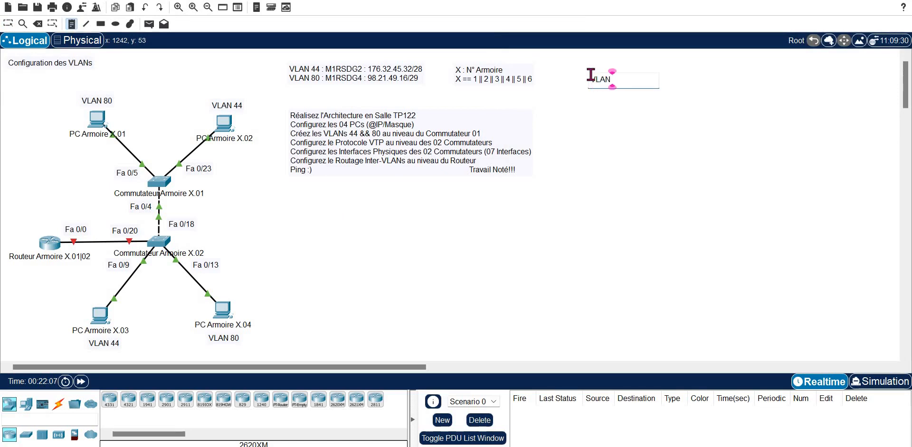
{"action": "type", "text": " 44 :"}
{"action": "key", "text": "ctrl+v"}
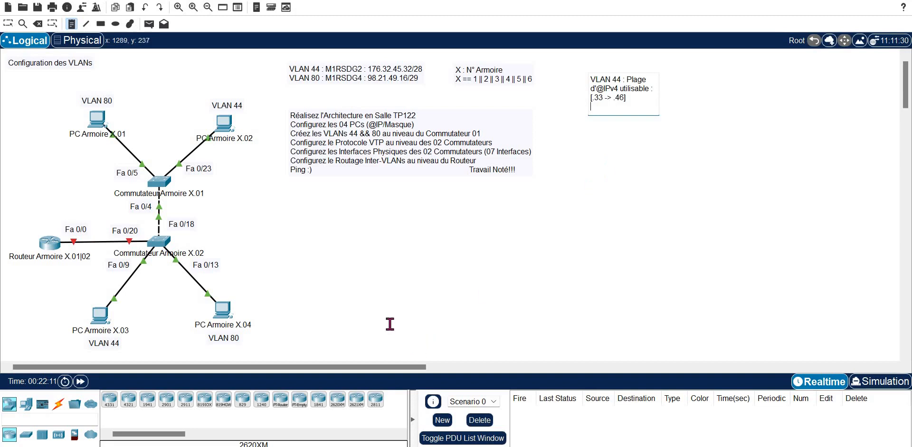
{"action": "left_click", "coordinate": [516, 262]}
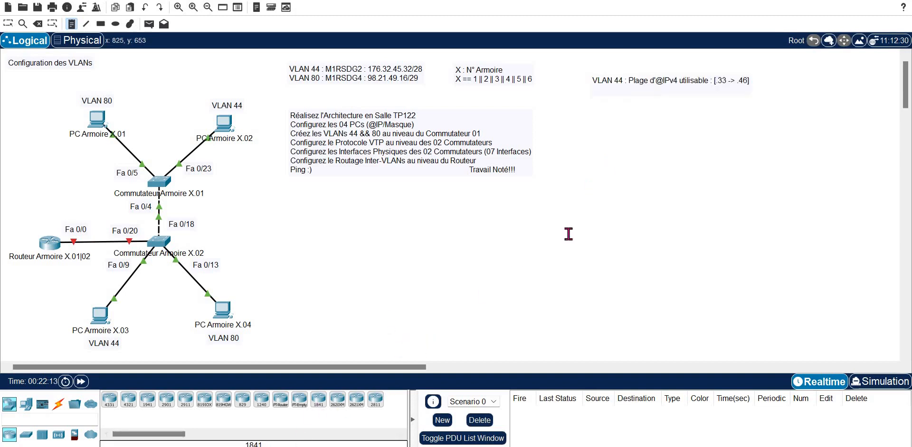
Copy VLAN 80's usable range from Notepad into a new Packet Tracer note prefixed "VLAN 80 :" and place it beneath the VLAN 44 range note.
{"action": "key", "text": "alt+Tab"}
{"action": "triple_click", "coordinate": [631, 207]}
{"action": "key", "text": "ctrl+c"}
{"action": "left_click", "coordinate": [418, 220]}
{"action": "key", "text": "ctrl+v"}
{"action": "key", "text": "Left"}
{"action": "key", "text": "Left"}
{"action": "key", "text": "Left"}
{"action": "key", "text": "Left"}
{"action": "key", "text": "Left"}
{"action": "key", "text": "Left"}
{"action": "key", "text": "Left"}
{"action": "key", "text": "Left"}
{"action": "key", "text": "Left"}
{"action": "key", "text": "Left"}
{"action": "key", "text": "Left"}
{"action": "key", "text": "Left"}
{"action": "key", "text": "Left"}
{"action": "key", "text": "Left"}
{"action": "key", "text": "Left"}
{"action": "key", "text": "Left"}
{"action": "key", "text": "Left"}
{"action": "key", "text": "Left"}
{"action": "key", "text": "Left"}
{"action": "key", "text": "Left"}
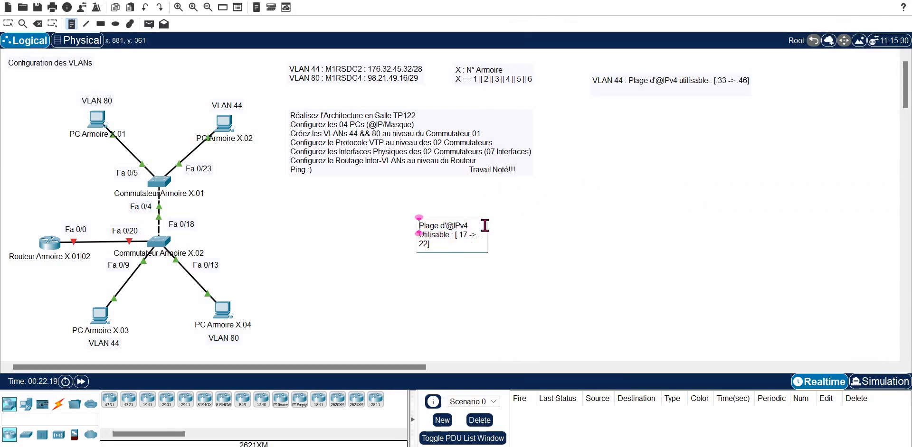
{"action": "type", "text": "VLAN 80 :"}
{"action": "key", "text": "Escape"}
{"action": "left_click_drag", "start_coordinate": [499, 225], "coordinate": [674, 98]}
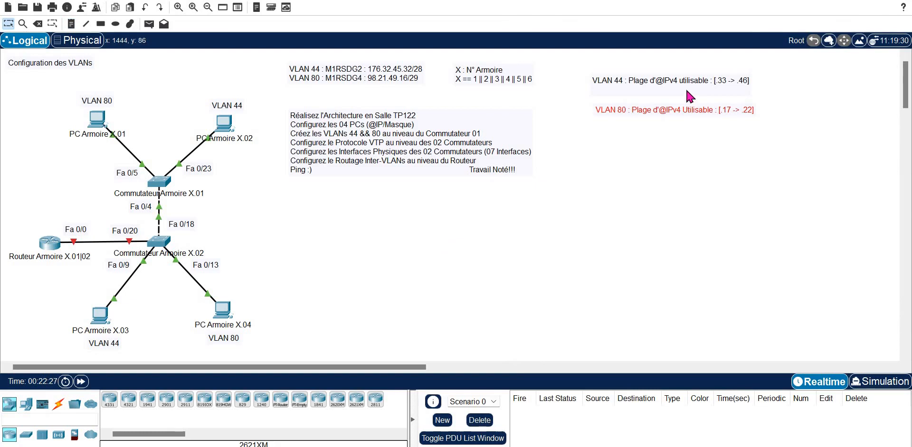
Remove the trailing empty line from the VLAN 44 range note.
{"action": "left_click", "coordinate": [637, 94]}
{"action": "key", "text": "Escape"}
{"action": "left_click", "coordinate": [637, 96]}
{"action": "left_click", "coordinate": [637, 99]}
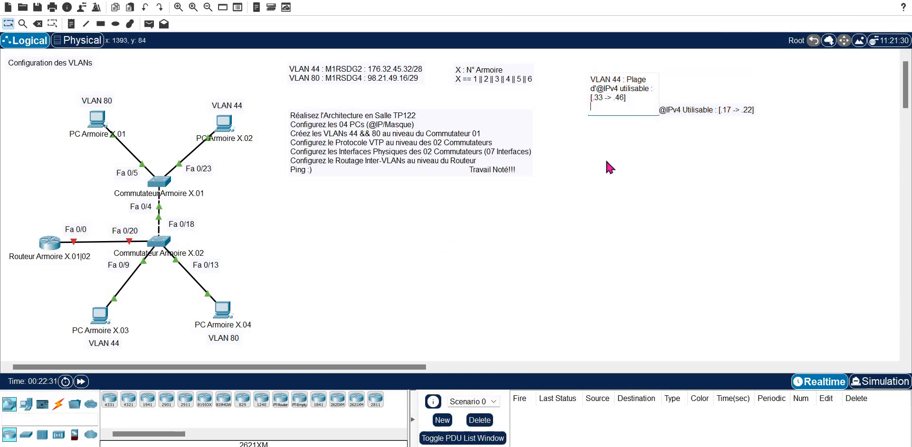
{"action": "key", "text": "Escape"}
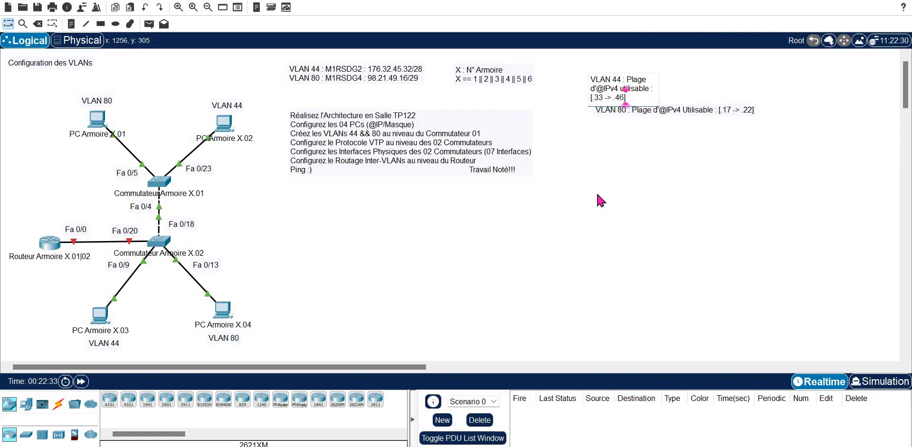
{"action": "left_click", "coordinate": [596, 194]}
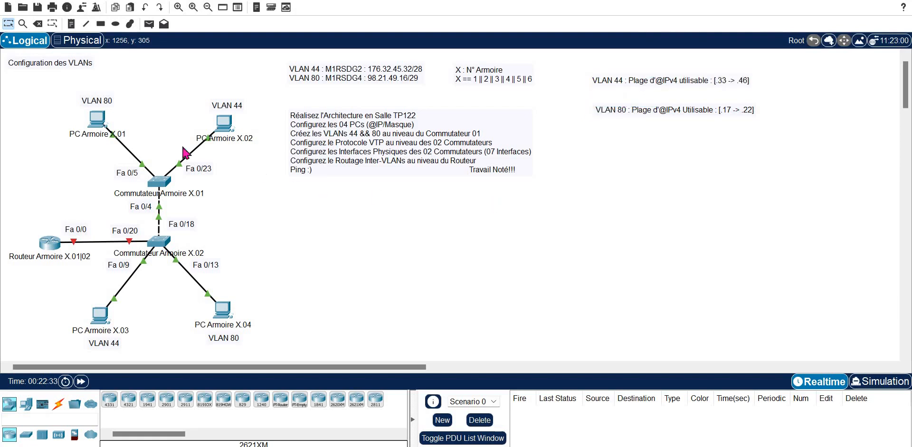
Open PC Armoire X.01's IP configuration and set its IPv4 address to 98.21.49.17.
{"action": "left_click", "coordinate": [97, 122]}
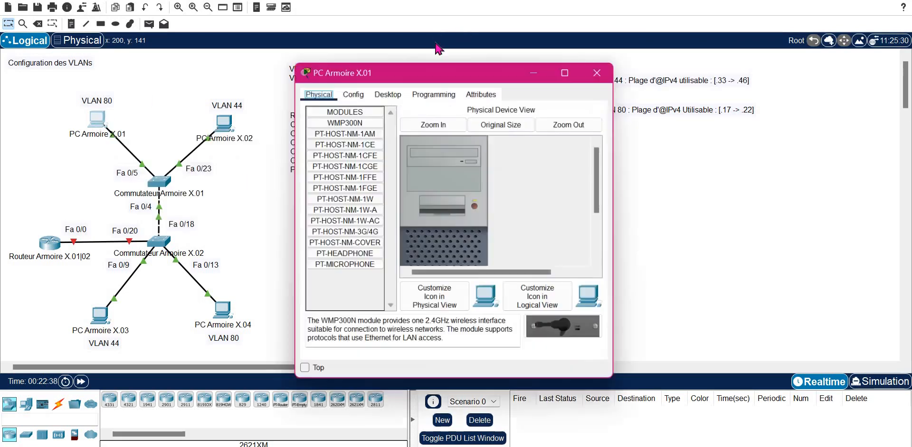
{"action": "left_click", "coordinate": [392, 91]}
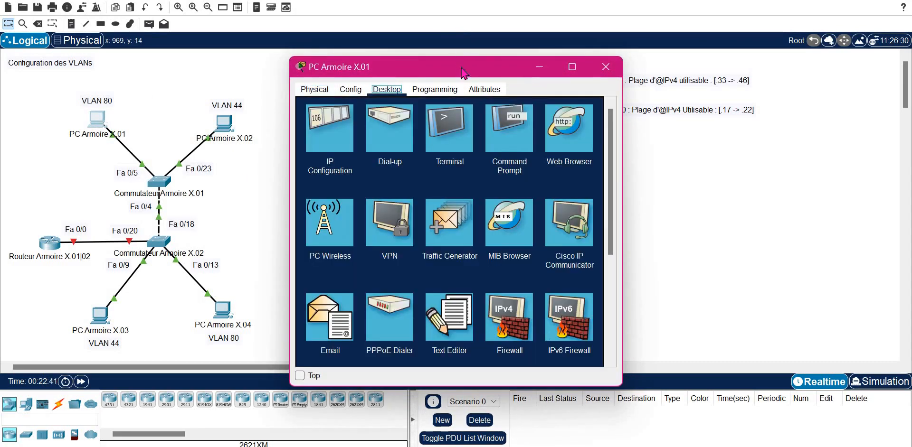
{"action": "left_click", "coordinate": [408, 54]}
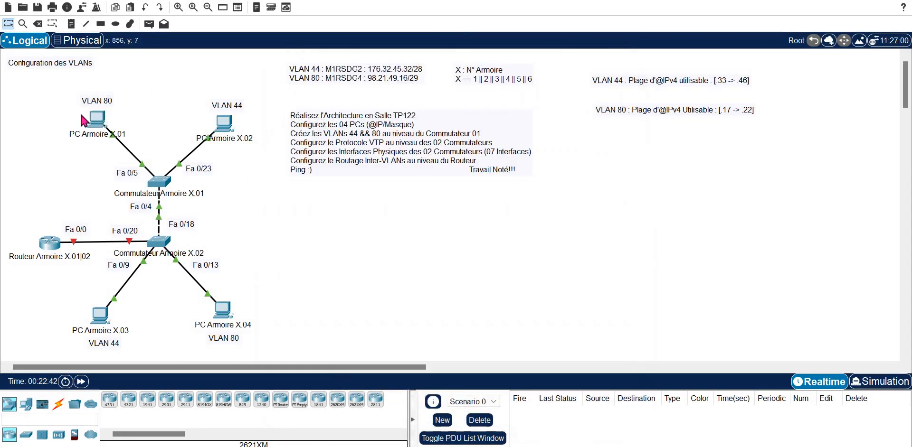
{"action": "left_click", "coordinate": [105, 119]}
{"action": "left_click_drag", "start_coordinate": [416, 70], "coordinate": [313, 47]}
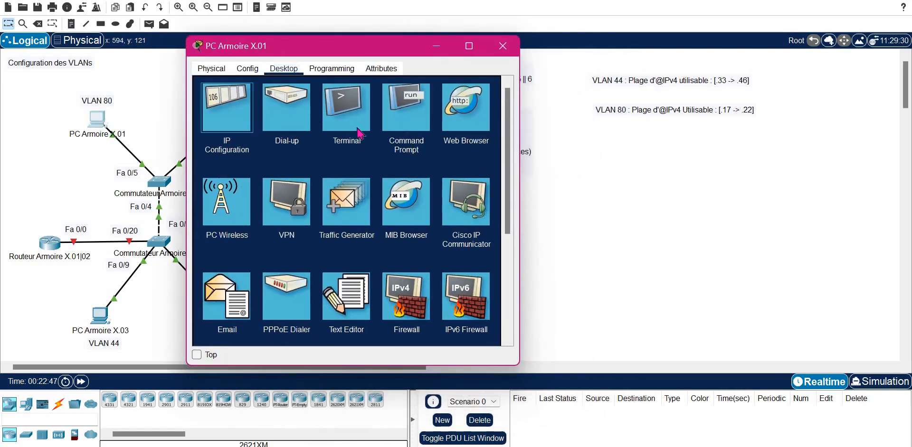
{"action": "left_click", "coordinate": [229, 104]}
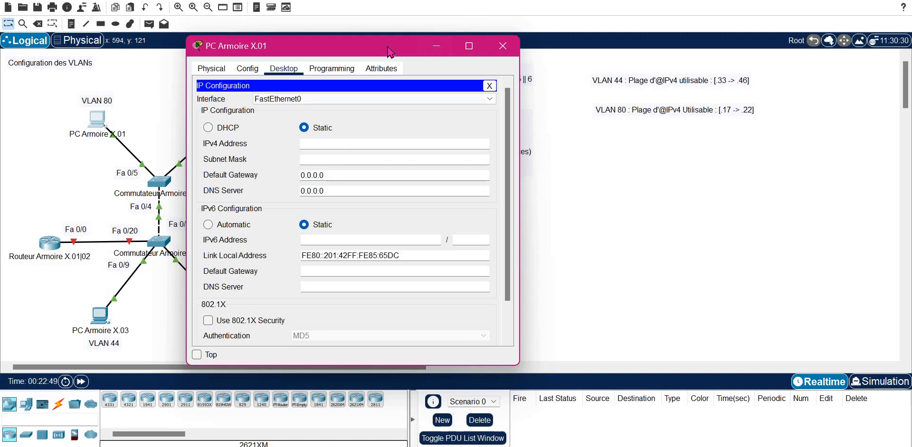
{"action": "left_click_drag", "start_coordinate": [341, 46], "coordinate": [238, 42]}
{"action": "type", "text": "98."}
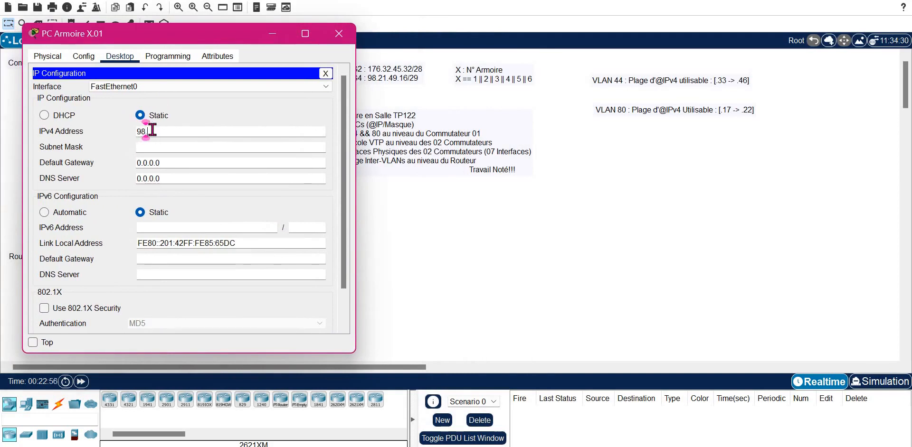
{"action": "type", "text": "21.49."}
{"action": "type", "text": "17"}
{"action": "key", "text": "ctrl+a"}
Set PC Armoire X.01's subnet mask to 255.255.255.248.
{"action": "left_click", "coordinate": [180, 146]}
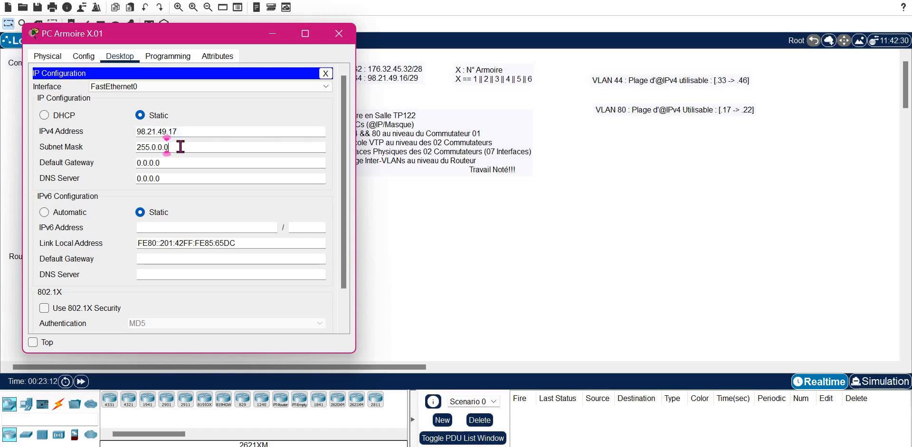
{"action": "key", "text": "BackSpace"}
{"action": "key", "text": "BackSpace"}
{"action": "key", "text": "BackSpace"}
{"action": "key", "text": "BackSpace"}
{"action": "key", "text": "BackSpace"}
{"action": "type", "text": "255.255"}
{"action": "type", "text": ".248"}
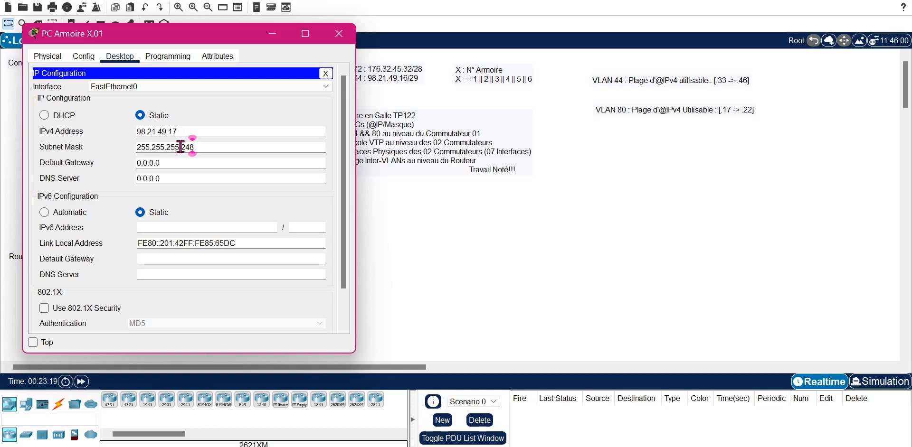
Set PC Armoire X.01's default gateway to 98.21.49.22 and close its configuration window.
{"action": "key", "text": "Tab"}
{"action": "key", "text": "ctrl+v"}
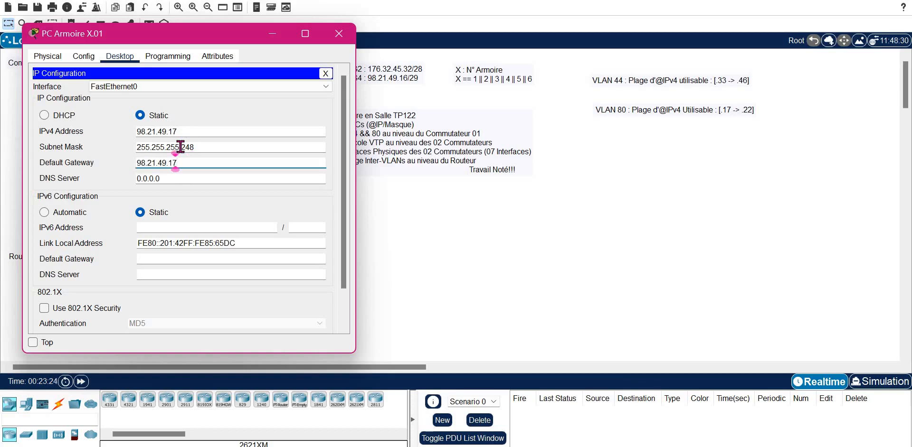
{"action": "key", "text": "BackSpace"}
{"action": "key", "text": "BackSpace"}
{"action": "type", "text": "22"}
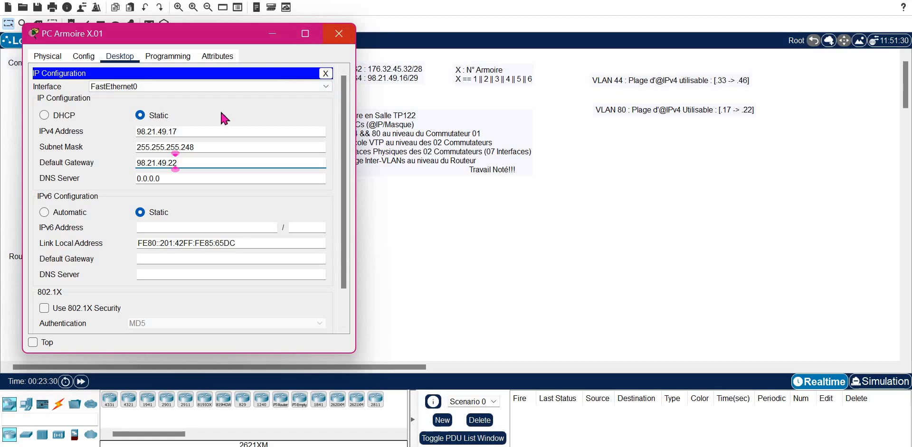
{"action": "double_click", "coordinate": [176, 132]}
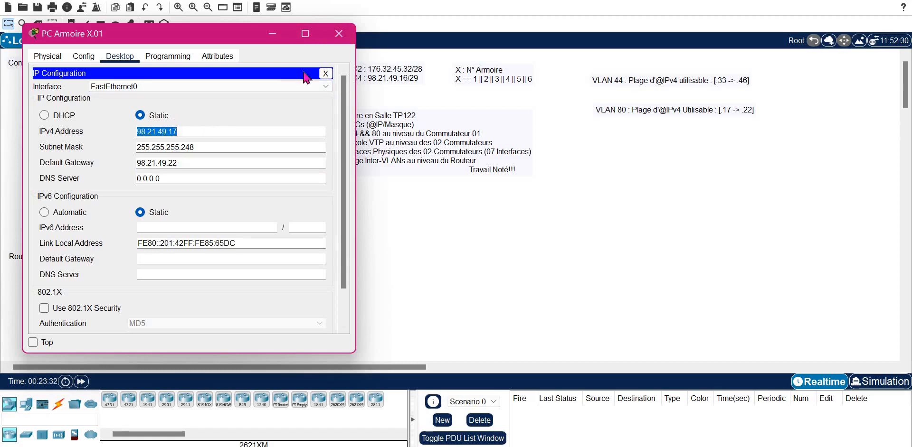
{"action": "left_click", "coordinate": [339, 41]}
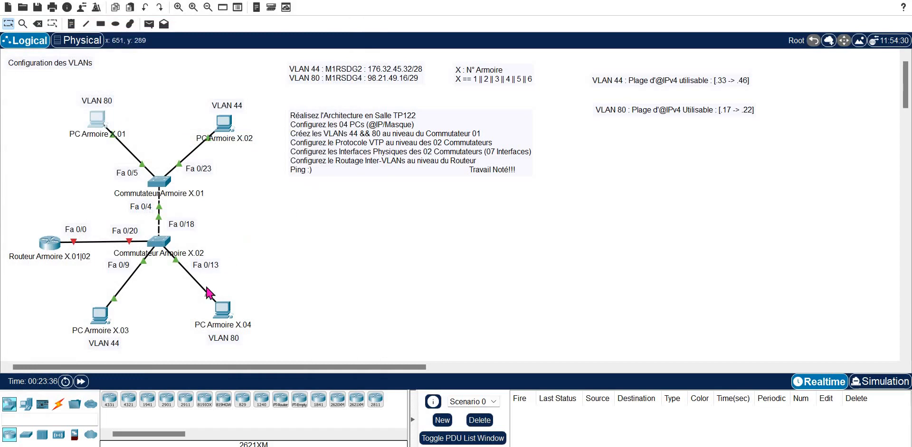
Open PC Armoire X.04's IP configuration and set its IPv4 address to 98.21.49.18.
{"action": "left_click", "coordinate": [221, 312]}
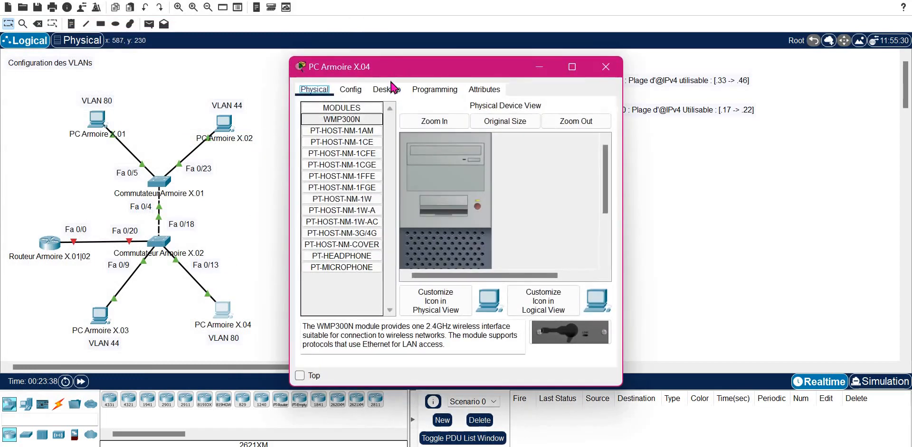
{"action": "left_click", "coordinate": [387, 89]}
{"action": "left_click", "coordinate": [330, 126]}
{"action": "left_click", "coordinate": [463, 164]}
{"action": "type", "text": "98.21.49.18"}
Set PC Armoire X.04's subnet mask to 255.255.255.248.
{"action": "key", "text": "Tab"}
{"action": "key", "text": "Left"}
{"action": "key", "text": "Left"}
{"action": "key", "text": "Left"}
{"action": "key", "text": "Left"}
{"action": "key", "text": "BackSpace"}
{"action": "type", "text": "255"}
{"action": "key", "text": "Right"}
{"action": "key", "text": "Right"}
{"action": "key", "text": "BackSpace"}
{"action": "type", "text": "255"}
{"action": "key", "text": "Right"}
{"action": "key", "text": "Delete"}
{"action": "type", "text": "248"}
Set PC Armoire X.04's default gateway to 98.21.49.22 and close its configuration window.
{"action": "key", "text": "Tab"}
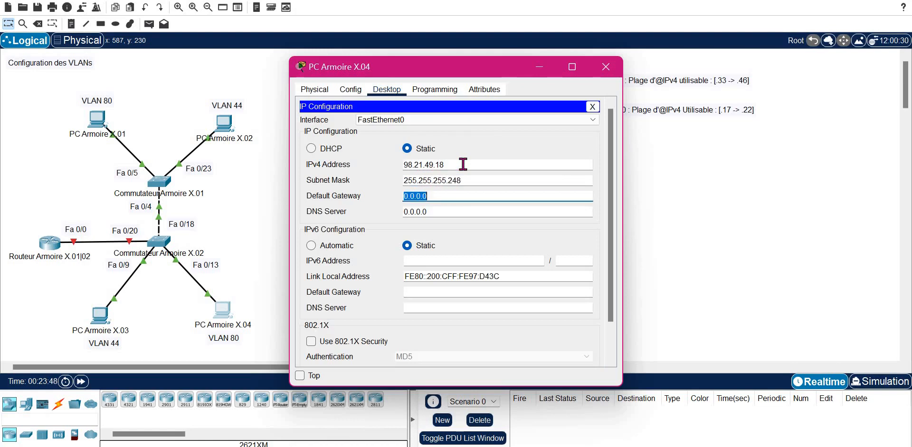
{"action": "type", "text": "98.21.49.22"}
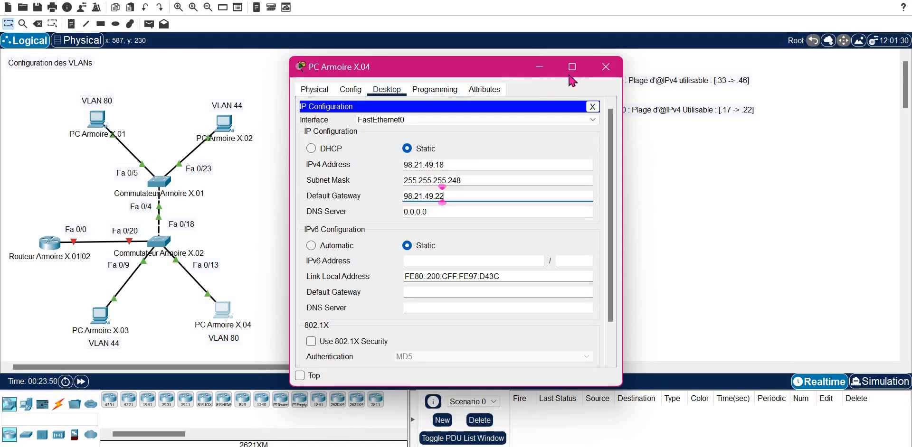
{"action": "left_click", "coordinate": [604, 66]}
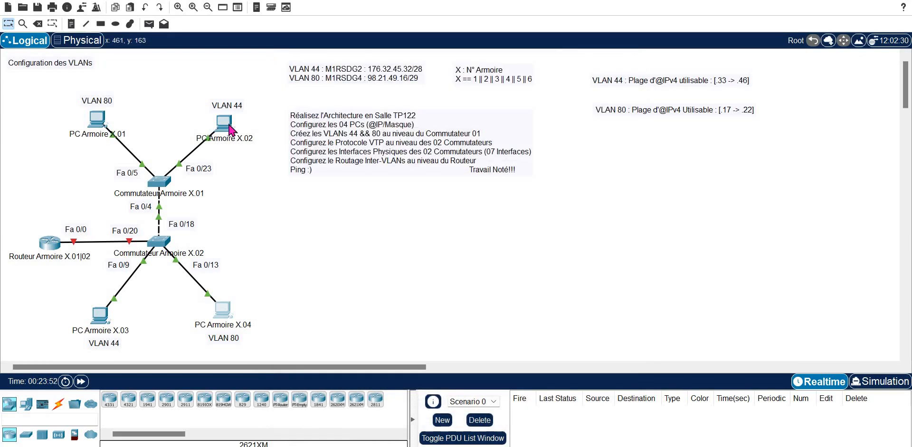
Open PC Armoire X.02's IP configuration, set its IPv4 address to 176.32.45.33 and copy that address.
{"action": "left_click", "coordinate": [224, 122]}
{"action": "left_click", "coordinate": [386, 90]}
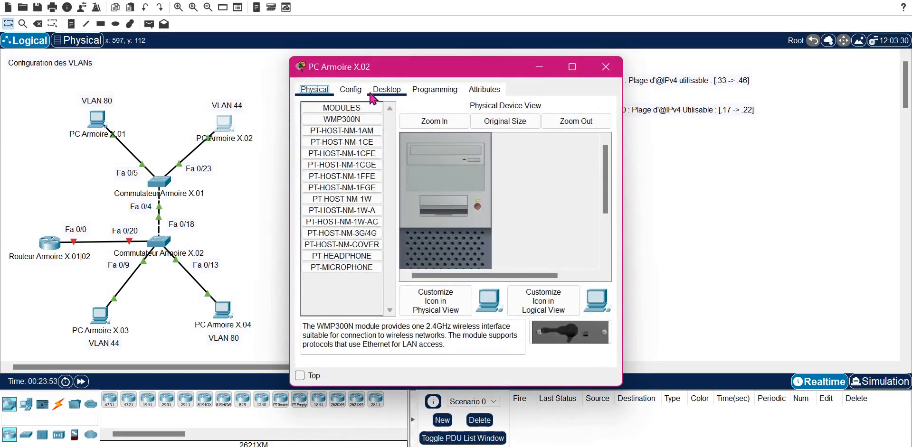
{"action": "left_click", "coordinate": [336, 128]}
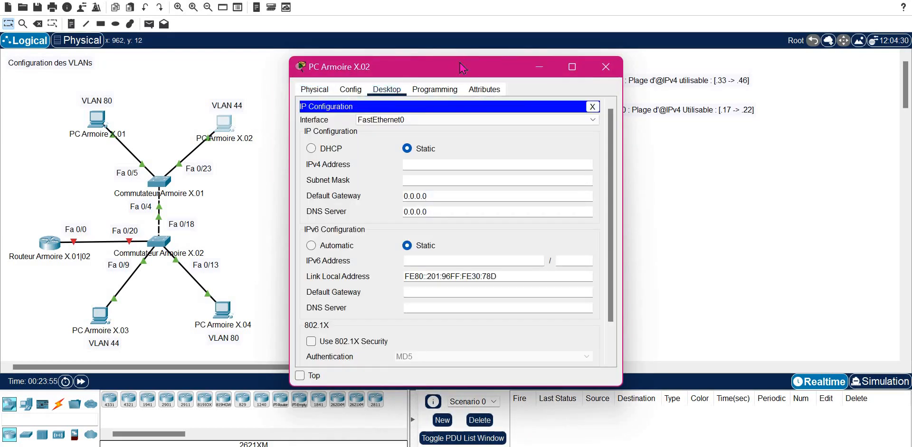
{"action": "left_click_drag", "start_coordinate": [472, 72], "coordinate": [222, 47]}
{"action": "left_click", "coordinate": [165, 142]}
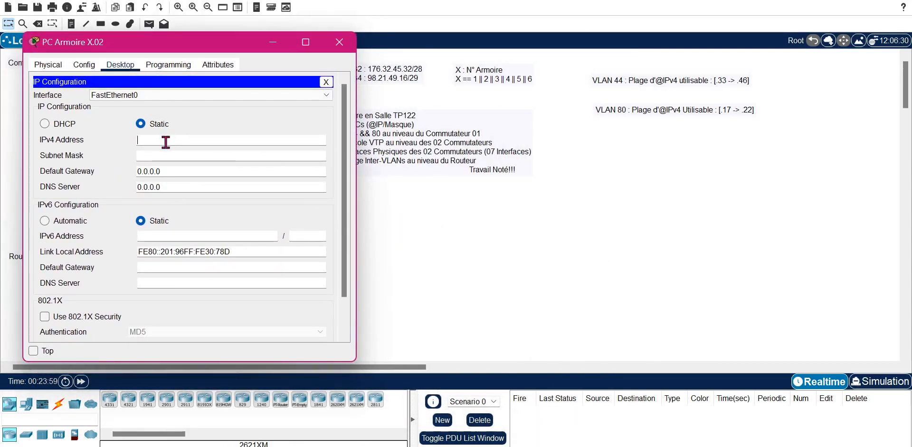
{"action": "type", "text": "176.32.45.33"}
{"action": "key", "text": "ctrl+a"}
{"action": "key", "text": "ctrl+c"}
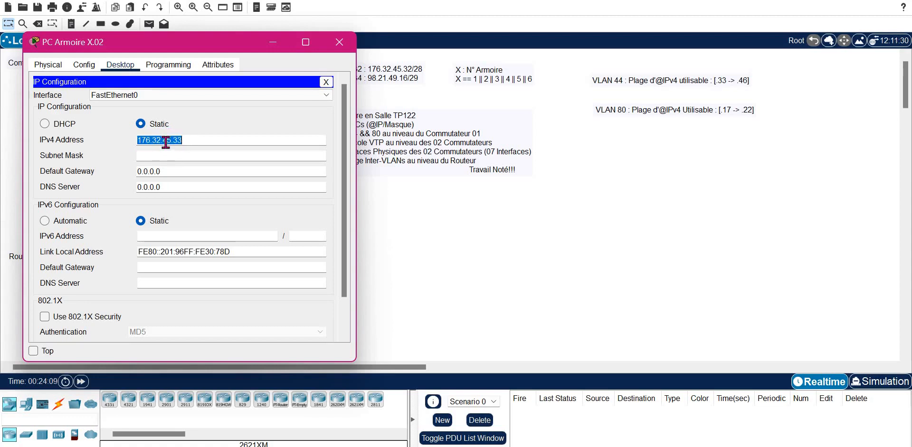
Set PC Armoire X.02's subnet mask to 255.255.255.240.
{"action": "key", "text": "Tab"}
{"action": "left_click", "coordinate": [165, 157]}
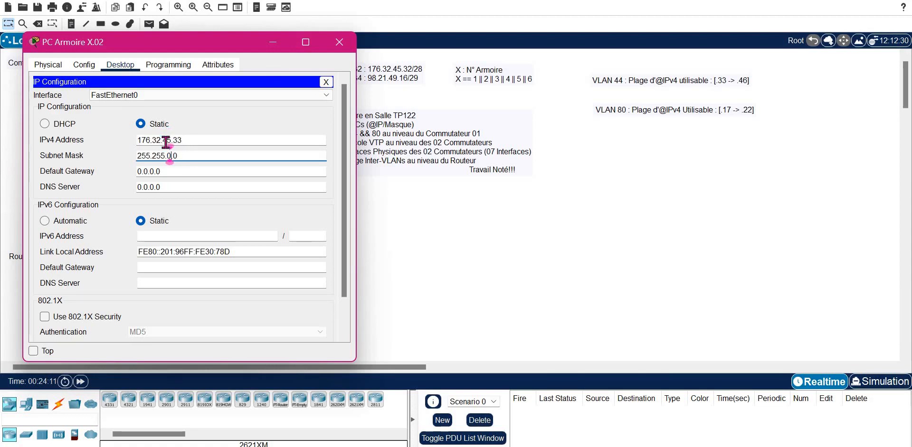
{"action": "key", "text": "Delete"}
{"action": "key", "text": "Delete"}
{"action": "key", "text": "Delete"}
{"action": "type", "text": "255.240"}
Set PC Armoire X.02's default gateway to 176.32.45.46, copy it and close the configuration window.
{"action": "key", "text": "Tab"}
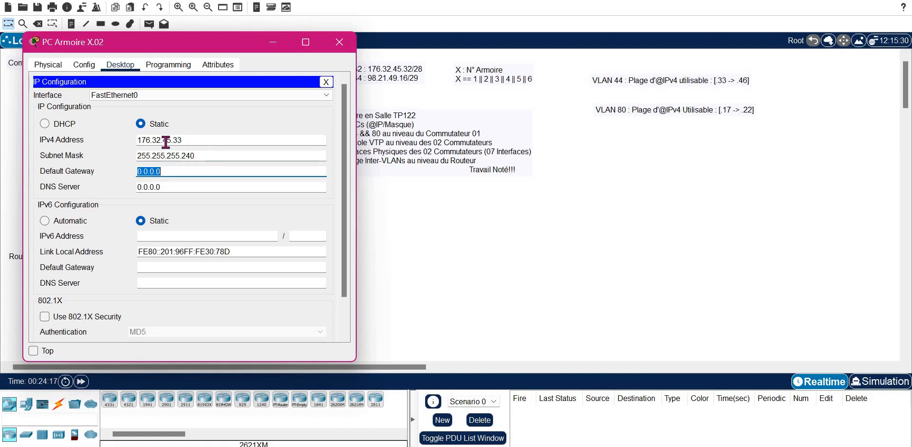
{"action": "key", "text": "ctrl+v"}
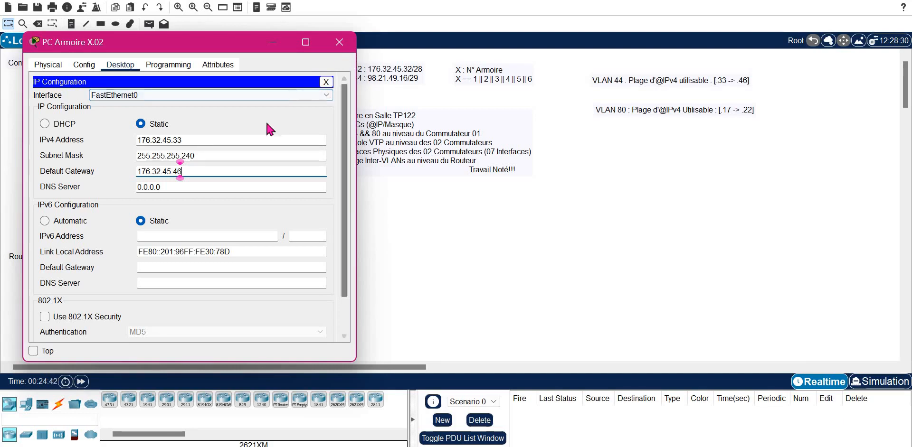
{"action": "key", "text": "ctrl+a"}
{"action": "key", "text": "ctrl+c"}
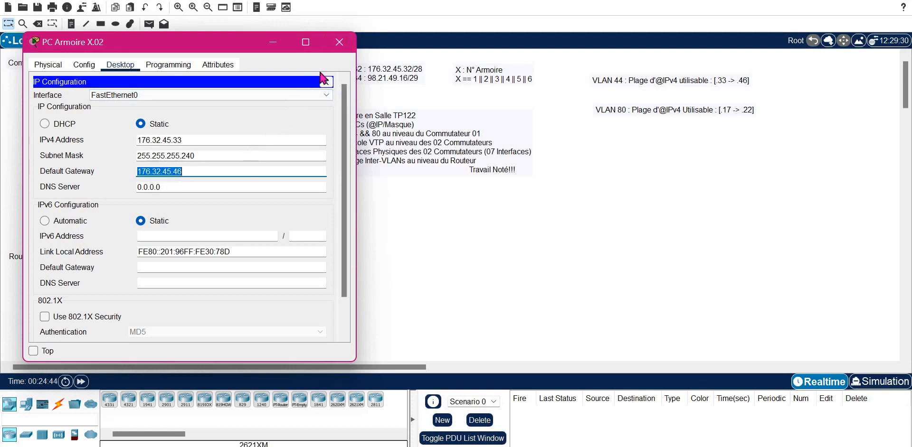
{"action": "left_click", "coordinate": [339, 42]}
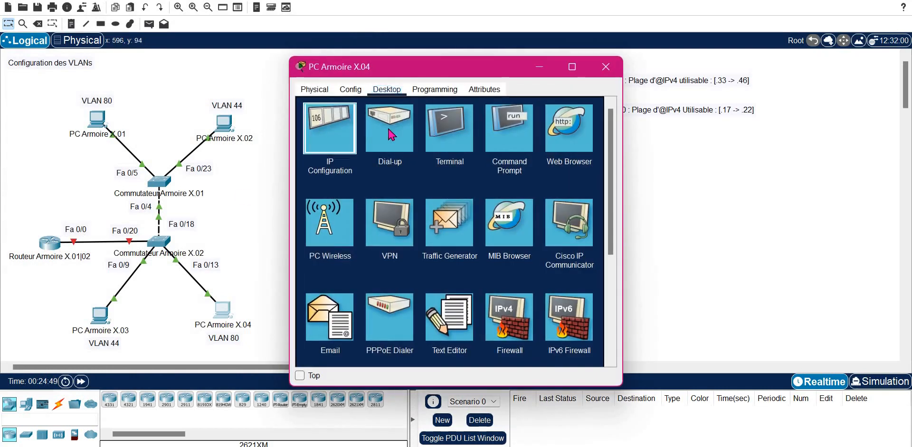
Review the IP settings of PC Armoire X.04 and PC Armoire X.02.
{"action": "left_click", "coordinate": [330, 130]}
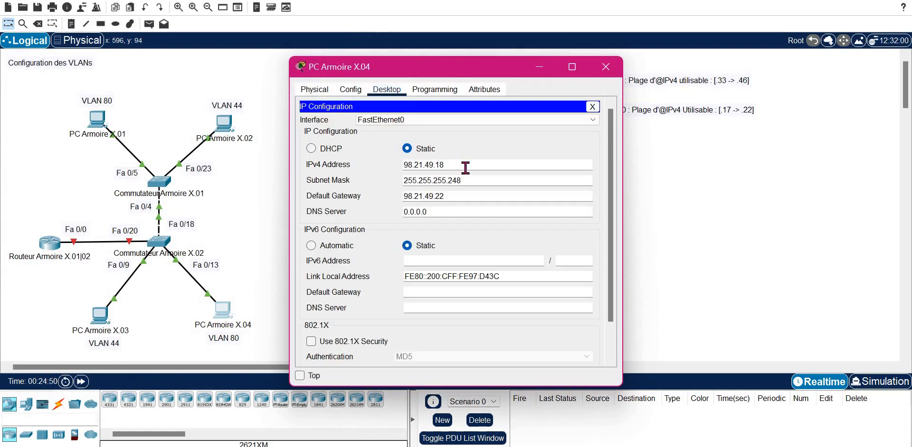
{"action": "left_click", "coordinate": [606, 67]}
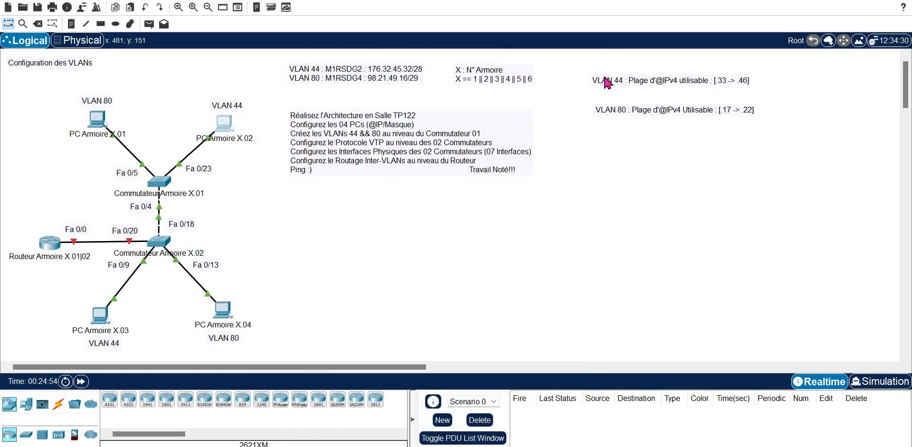
{"action": "left_click", "coordinate": [224, 123]}
{"action": "left_click", "coordinate": [331, 130]}
{"action": "left_click", "coordinate": [614, 68]}
Open PC Armoire X.03's IP configuration and enter 176.32.45.34 as its IPv4 address.
{"action": "left_click", "coordinate": [103, 322]}
{"action": "left_click", "coordinate": [386, 90]}
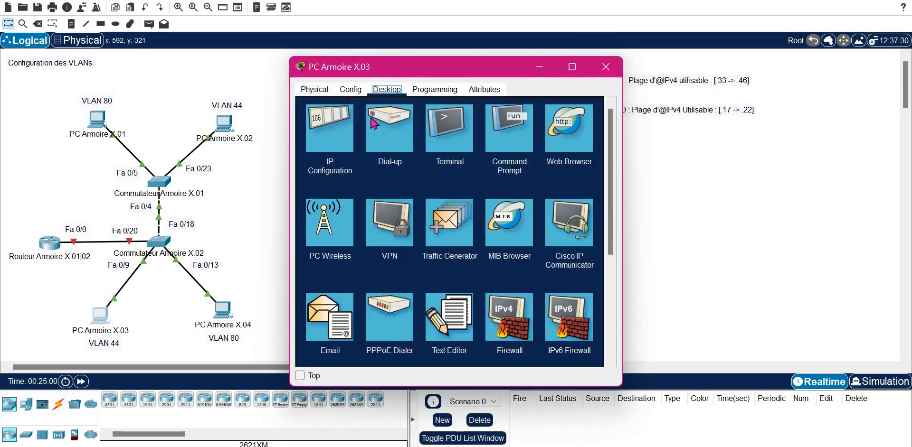
{"action": "left_click", "coordinate": [332, 125]}
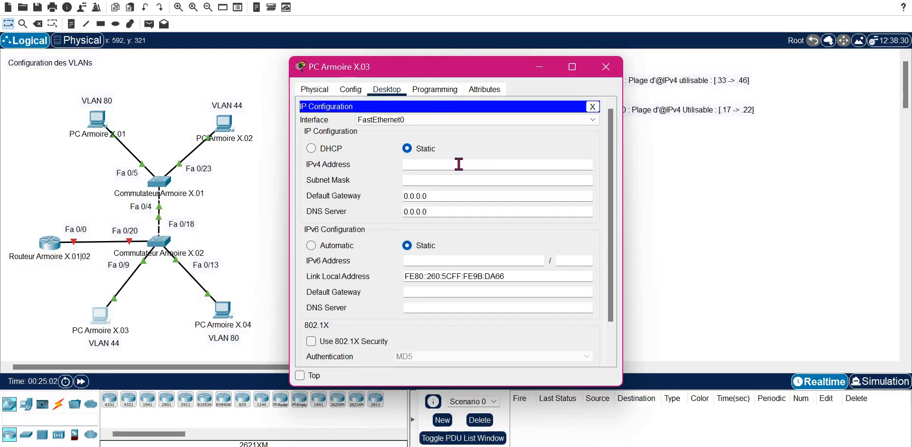
{"action": "type", "text": "176.32.45.46"}
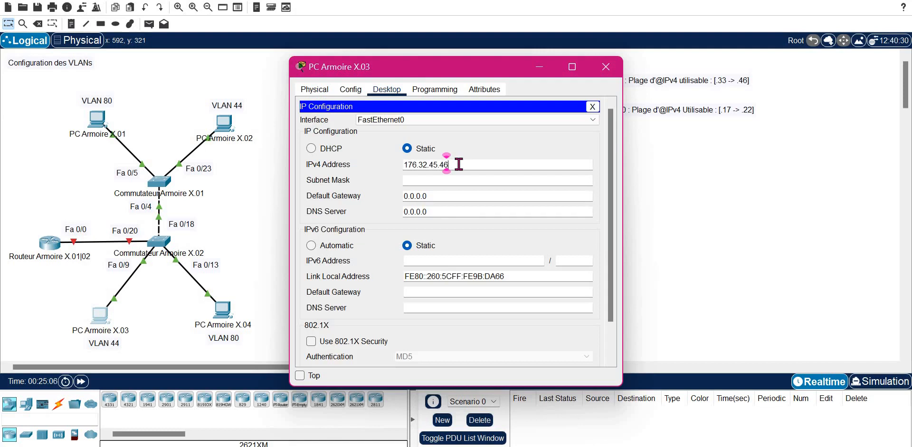
{"action": "key", "text": "BackSpace"}
{"action": "key", "text": "BackSpace"}
{"action": "key", "text": "BackSpace"}
{"action": "type", "text": "34"}
Try to set PC Armoire X.03's subnet mask to 255.255.255.240.
{"action": "key", "text": "Tab"}
{"action": "key", "text": "Left"}
{"action": "key", "text": "Left"}
{"action": "key", "text": "BackSpace"}
{"action": "type", "text": "255"}
{"action": "key", "text": "Right"}
{"action": "key", "text": "Right"}
{"action": "key", "text": "BackSpace"}
{"action": "type", "text": "2"}
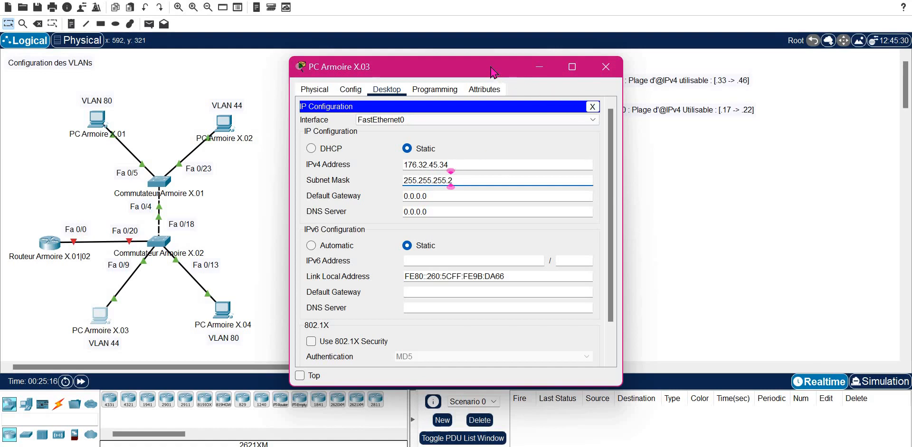
{"action": "left_click_drag", "start_coordinate": [494, 72], "coordinate": [257, 90]}
{"action": "left_click_drag", "start_coordinate": [300, 134], "coordinate": [330, 67]}
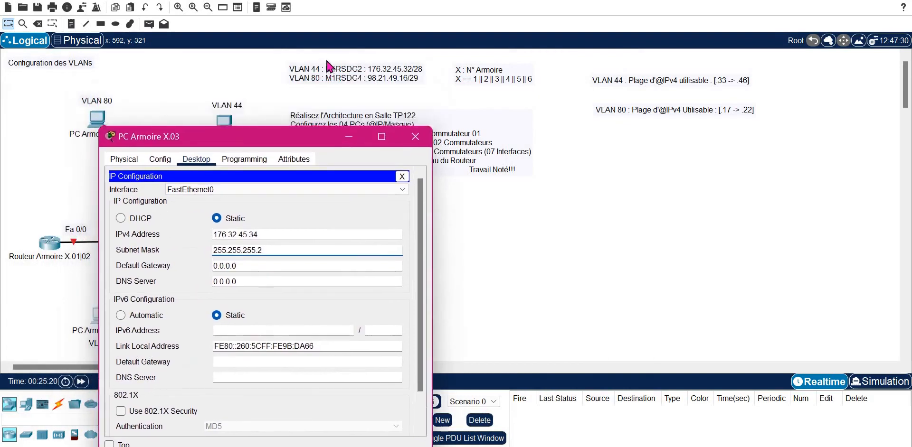
{"action": "type", "text": "Q40"}
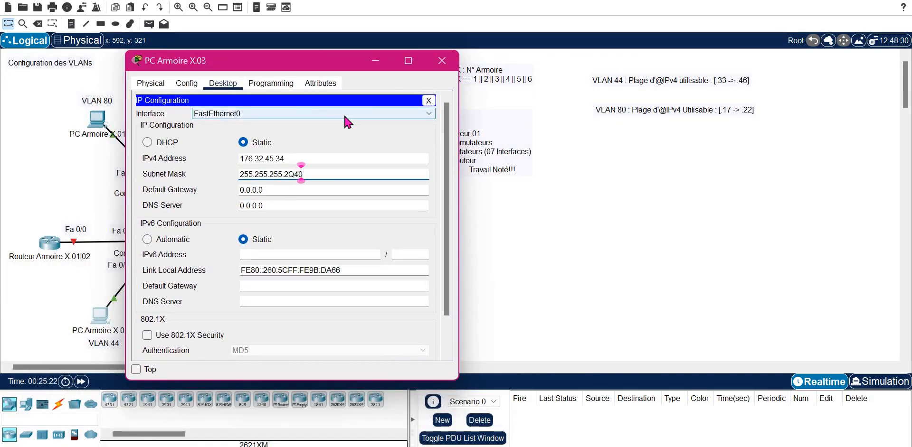
{"action": "key", "text": "Tab"}
{"action": "key", "text": "Return"}
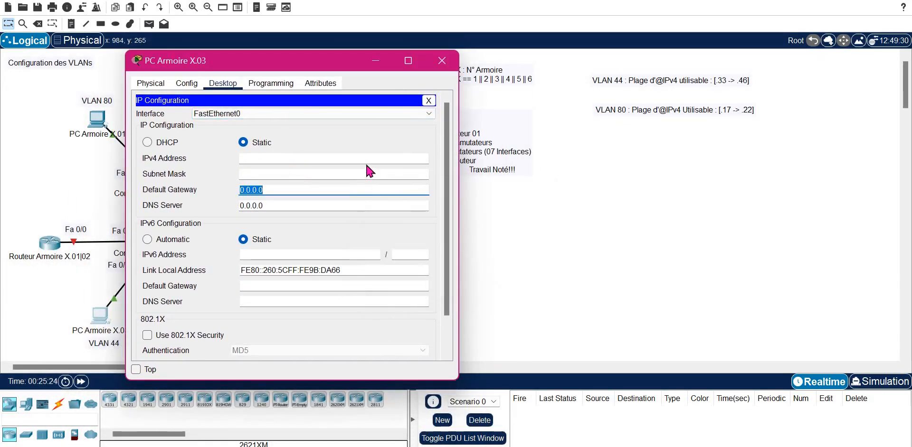
Set PC Armoire X.03's IPv4 address to 176.32.45.34.
{"action": "left_click", "coordinate": [364, 161]}
{"action": "key", "text": "ctrl+v"}
{"action": "key", "text": "BackSpace"}
{"action": "key", "text": "BackSpace"}
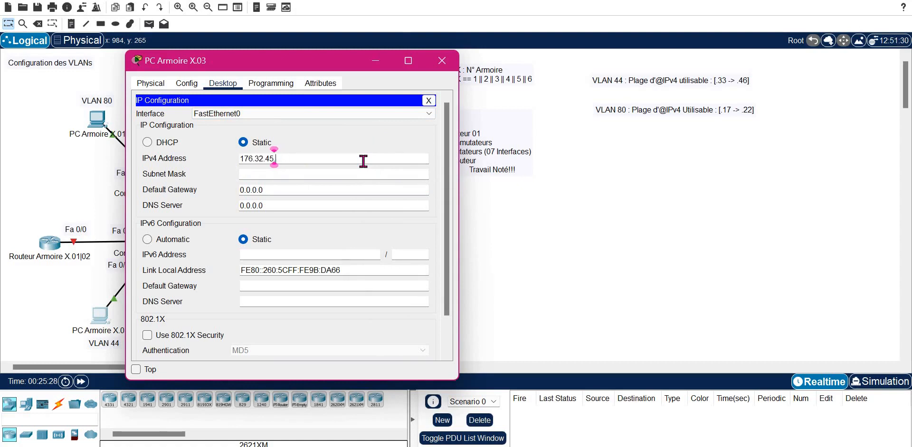
{"action": "type", "text": "34"}
Set PC Armoire X.03's subnet mask to 255.255.255.240.
{"action": "key", "text": "Tab"}
{"action": "key", "text": "Right"}
{"action": "key", "text": "Left"}
{"action": "key", "text": "Left"}
{"action": "key", "text": "BackSpace"}
{"action": "type", "text": "255"}
{"action": "key", "text": "Right"}
{"action": "key", "text": "Right"}
{"action": "key", "text": "BackSpace"}
{"action": "type", "text": "240"}
{"action": "key", "text": "Tab"}
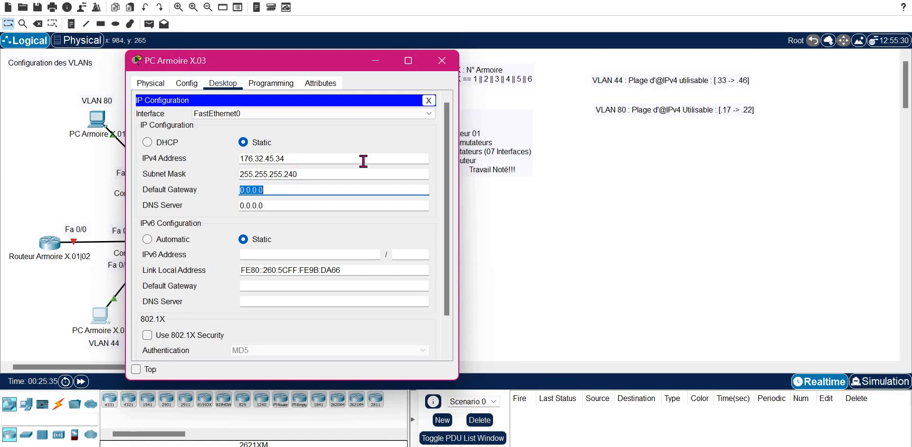
Set PC Armoire X.03's default gateway to 176.32.45.46 and close its configuration window.
{"action": "type", "text": "176.32.45.46"}
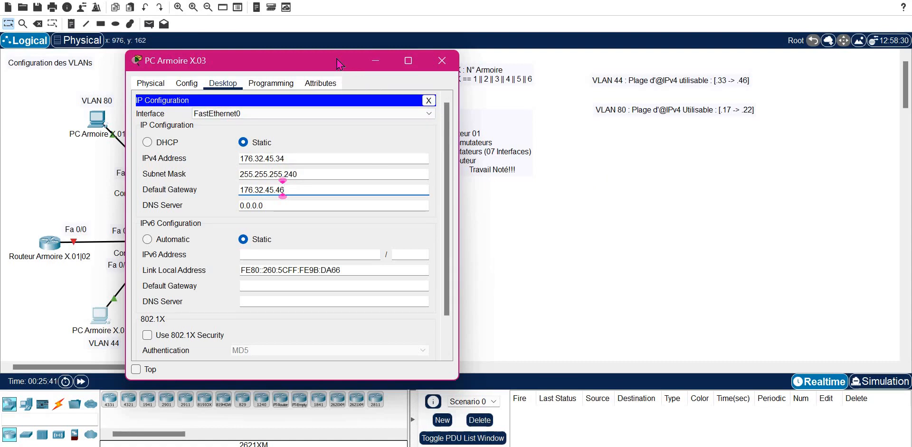
{"action": "left_click_drag", "start_coordinate": [203, 64], "coordinate": [57, 64]}
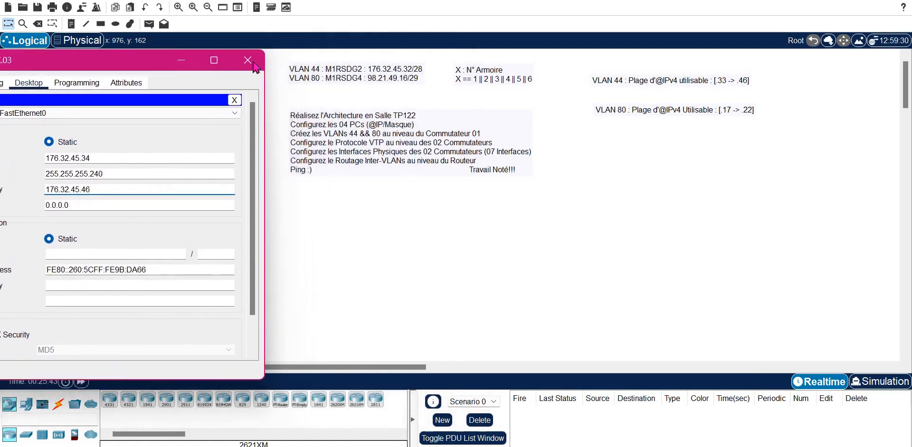
{"action": "left_click_drag", "start_coordinate": [315, 57], "coordinate": [423, 58]}
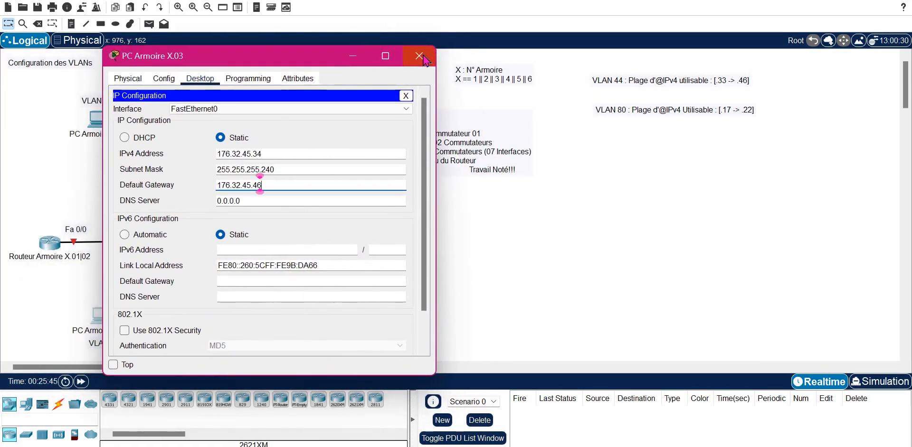
{"action": "left_click", "coordinate": [423, 58]}
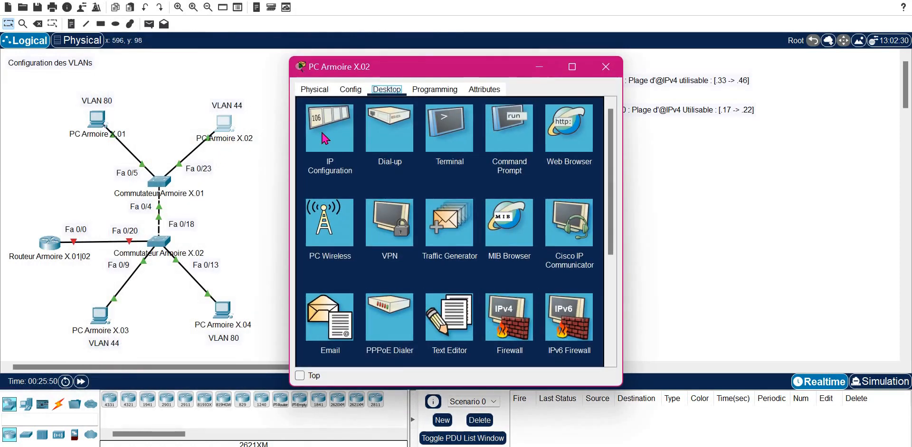
Review the IP configuration of PC Armoire X.02 and close its window.
{"action": "left_click", "coordinate": [330, 129]}
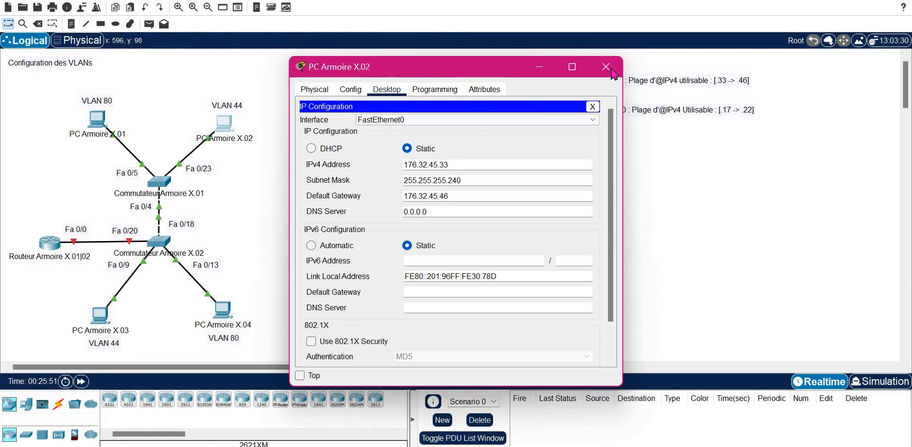
{"action": "left_click", "coordinate": [612, 69]}
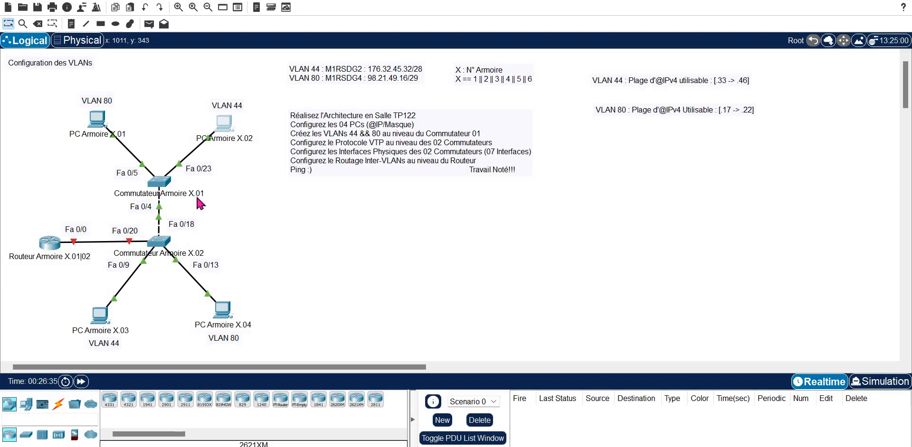
Open the command line of Commutateur Armoire X.01 and enter privileged mode with enable.
{"action": "left_click", "coordinate": [155, 189]}
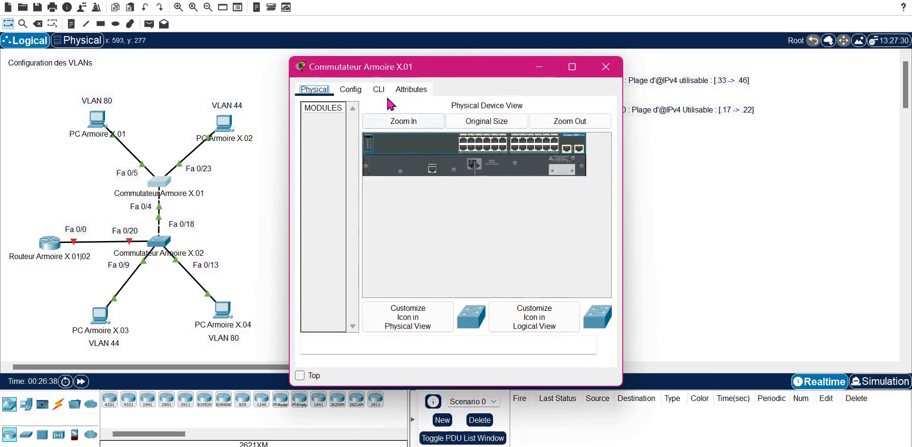
{"action": "left_click", "coordinate": [379, 90]}
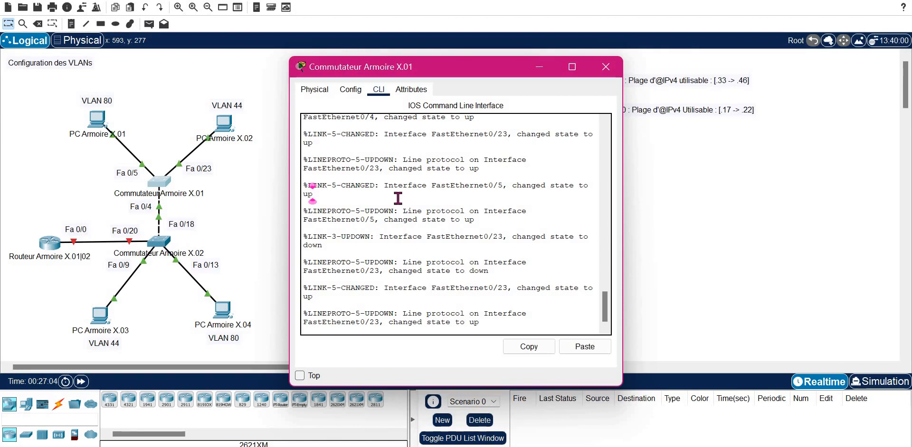
{"action": "key", "text": "Return"}
{"action": "key", "text": "Return"}
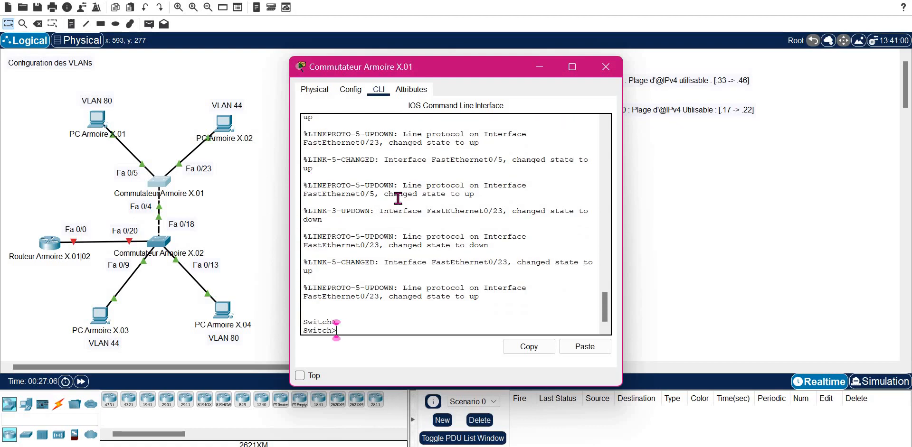
{"action": "type", "text": "EN"}
{"action": "key", "text": "Tab"}
{"action": "key", "text": "Return"}
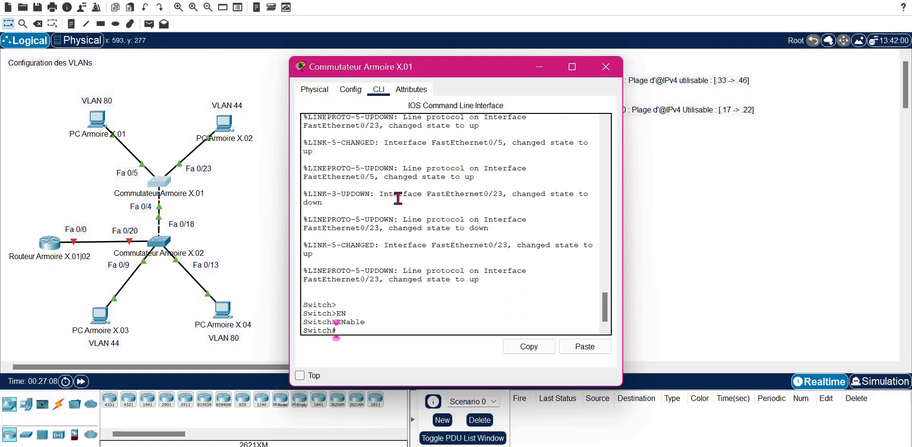
List the existing VLANs of Commutateur Armoire X.01 with show vlan, through the end of the output.
{"action": "type", "text": "show vlan"}
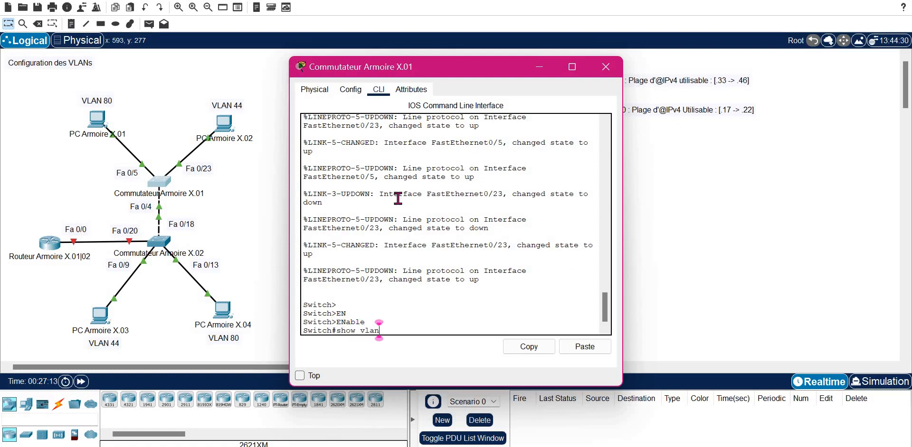
{"action": "key", "text": "Return"}
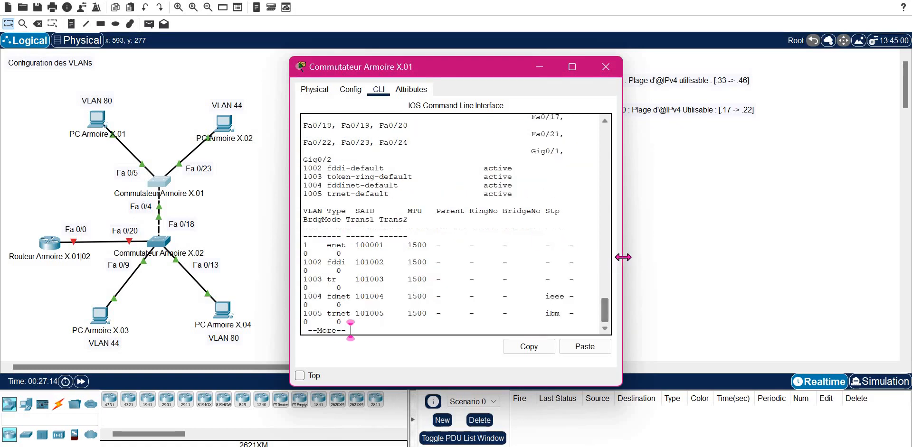
{"action": "left_click_drag", "start_coordinate": [740, 260], "coordinate": [754, 260]}
{"action": "key", "text": "space"}
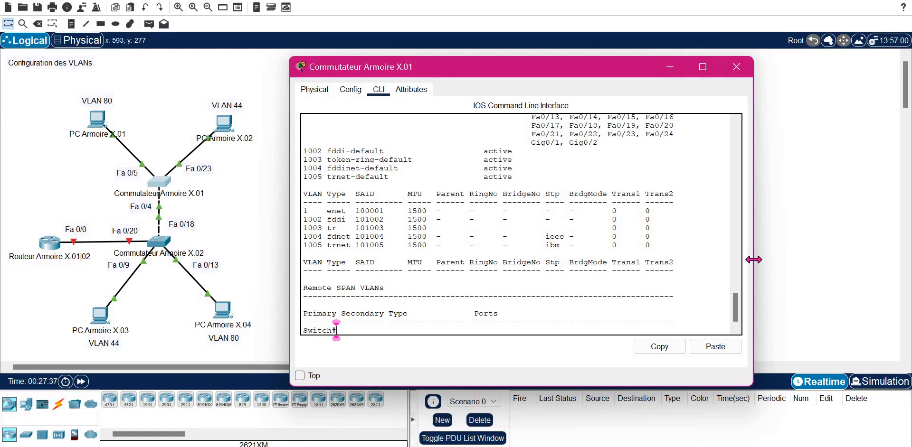
Enter global configuration mode on Commutateur Armoire X.01 and create VLAN 44.
{"action": "type", "text": "conf"}
{"action": "key", "text": "Tab"}
{"action": "type", "text": "t"}
{"action": "key", "text": "Tab"}
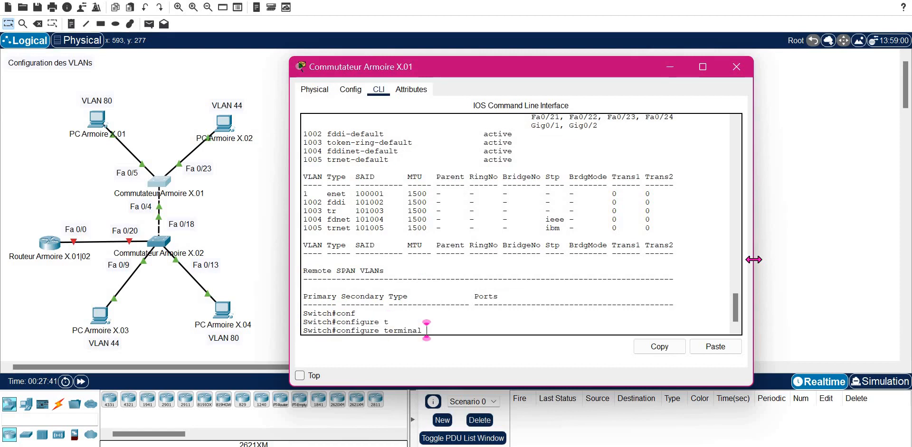
{"action": "key", "text": "Return"}
{"action": "type", "text": "vlan"}
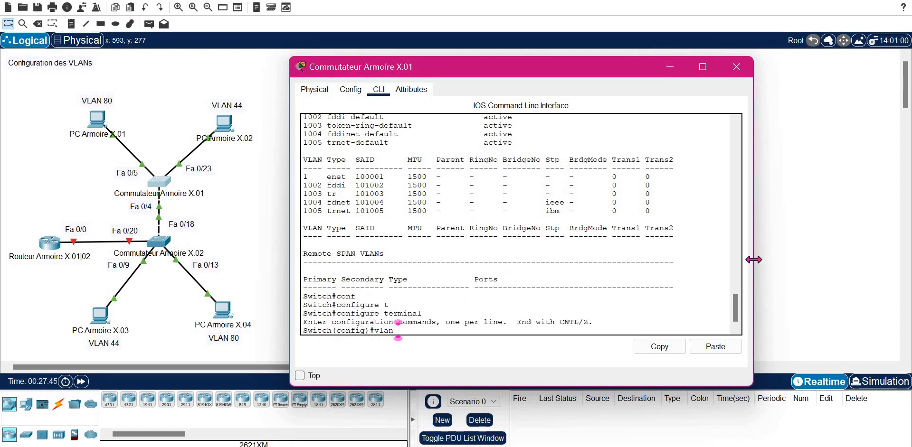
{"action": "type", "text": " 44"}
{"action": "key", "text": "Return"}
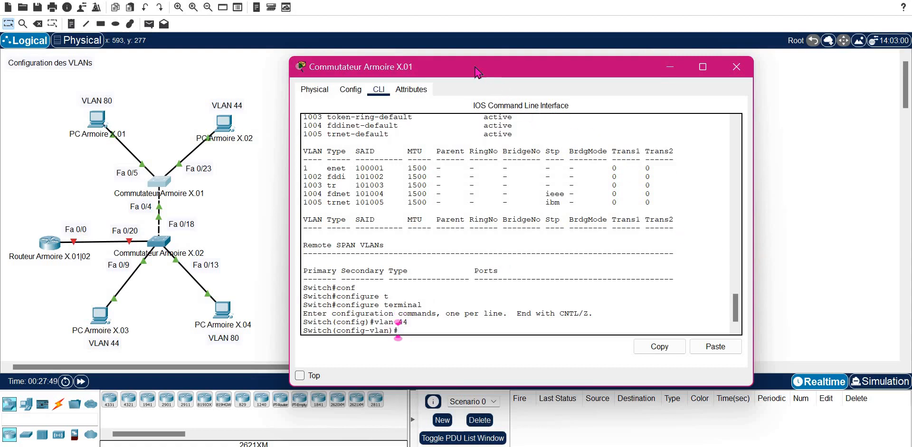
Name VLAN 44 M1RSDG2 and exit the VLAN configuration mode.
{"action": "left_click_drag", "start_coordinate": [561, 71], "coordinate": [705, 68]}
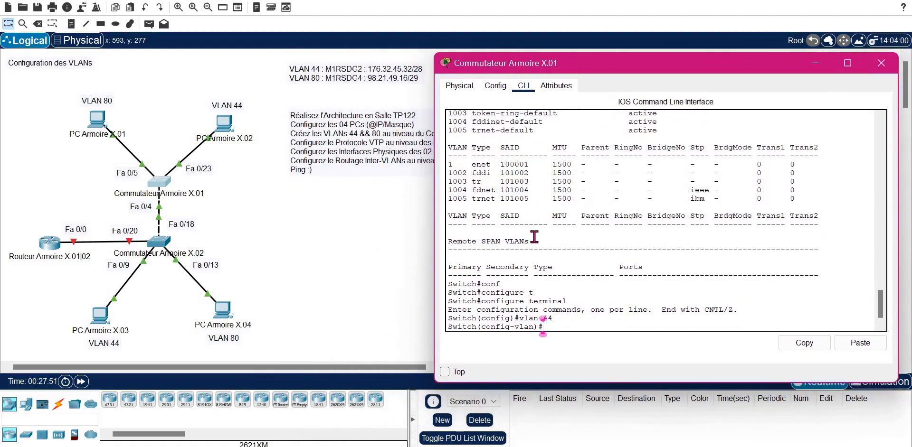
{"action": "type", "text": "name"}
{"action": "type", "text": "RSDG2"}
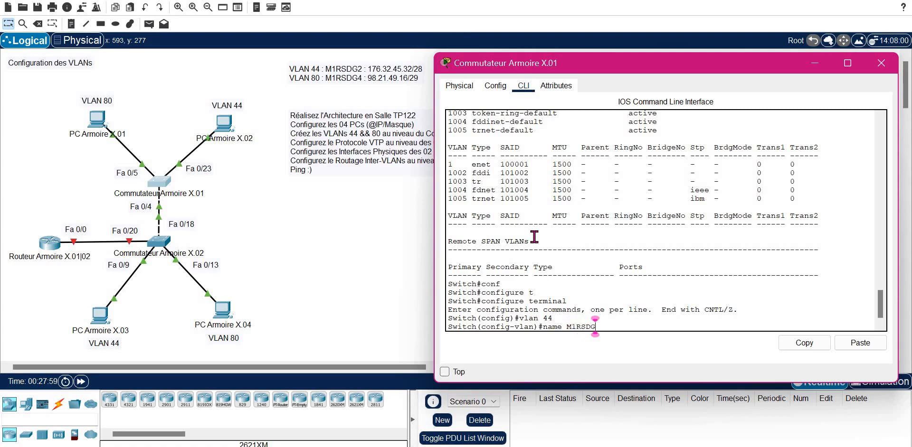
{"action": "key", "text": "Return"}
{"action": "type", "text": "exit"}
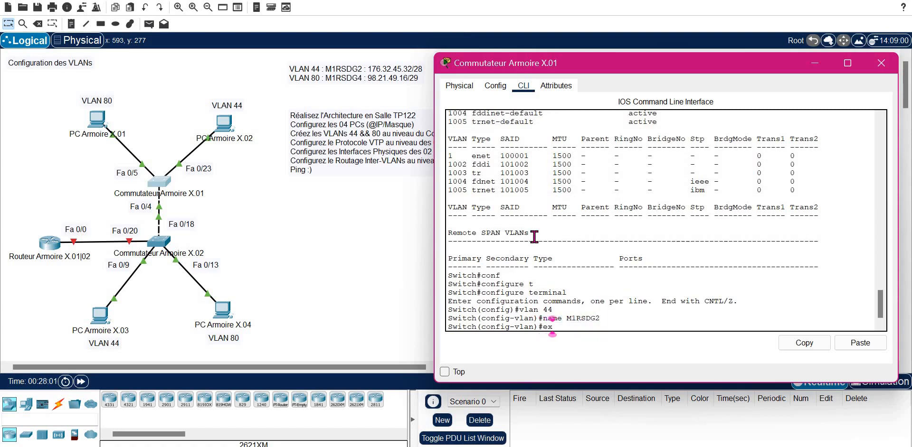
{"action": "key", "text": "Return"}
Create VLAN 80, name it M1RSDG4 and exit the VLAN configuration mode.
{"action": "type", "text": "vla"}
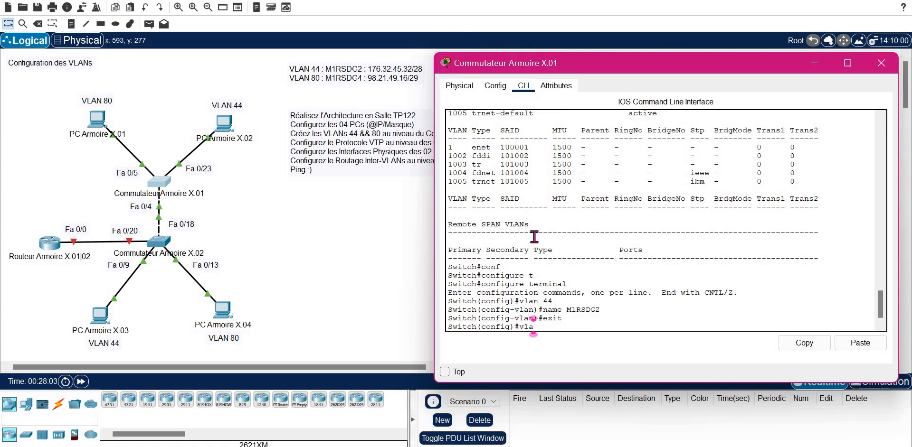
{"action": "type", "text": "n 80"}
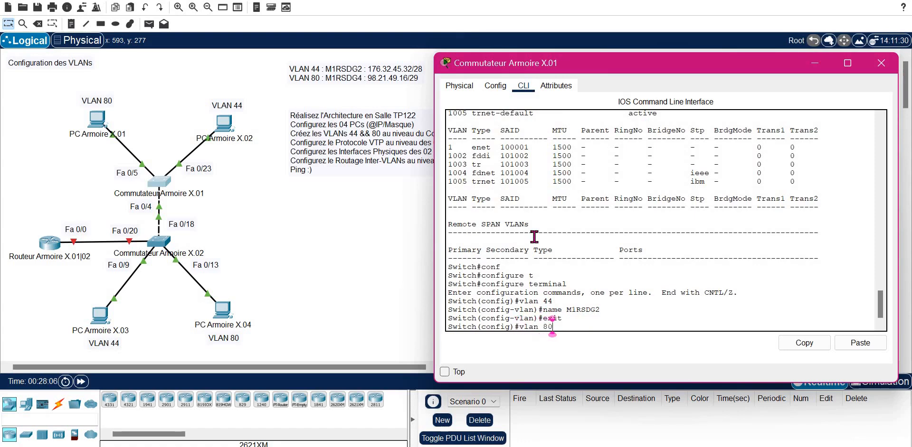
{"action": "key", "text": "Return"}
{"action": "type", "text": "name"}
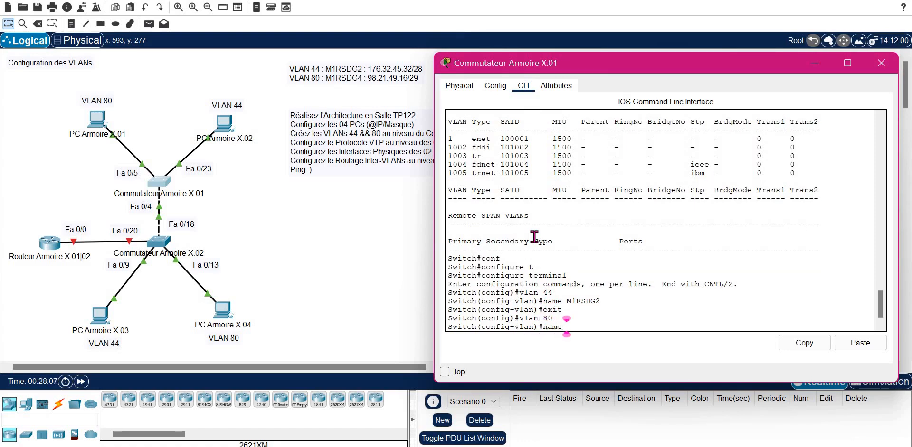
{"action": "type", "text": " M1RSDG4"}
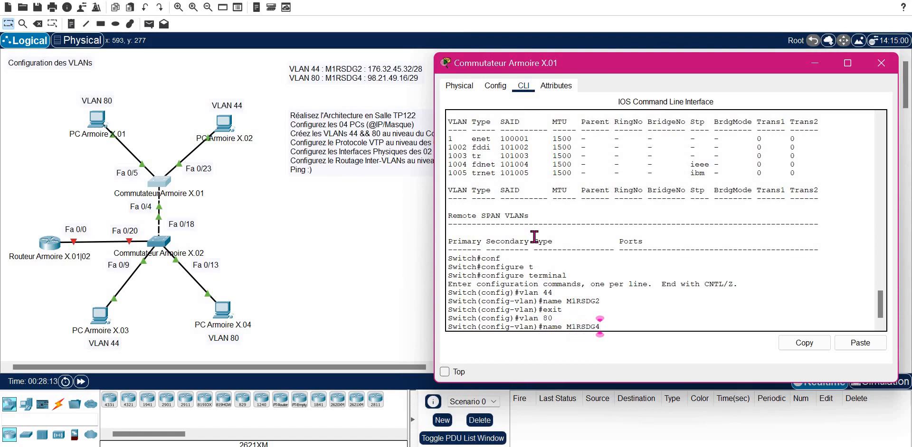
{"action": "key", "text": "Return"}
{"action": "type", "text": "EXIT"}
{"action": "key", "text": "Return"}
{"action": "key", "text": "Return"}
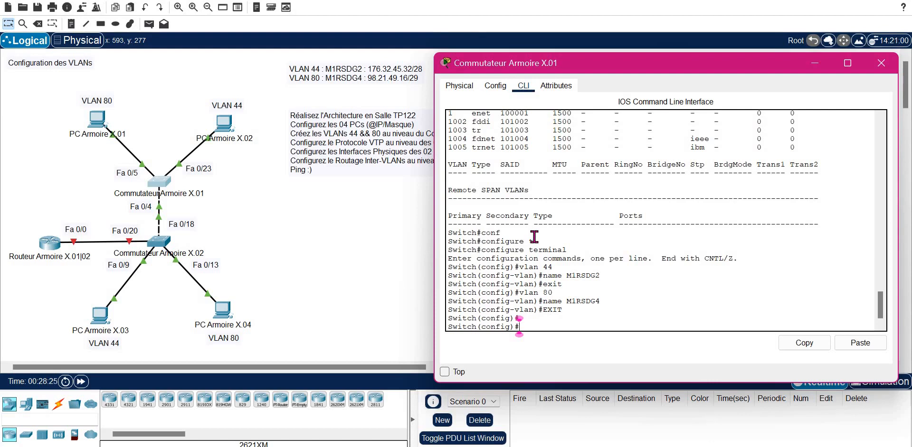
Leave global configuration mode and list the switch's VLANs with show vlan to check VLANs 44 and 80.
{"action": "type", "text": "EXIT"}
{"action": "key", "text": "Return"}
{"action": "type", "text": "SHow"}
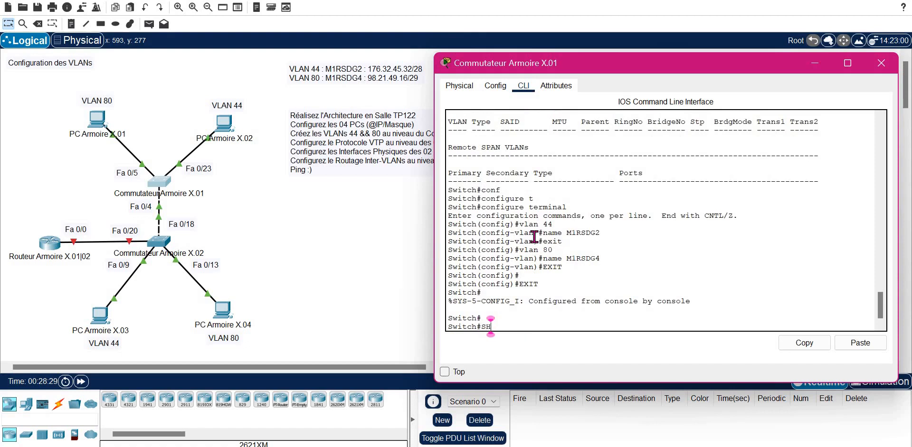
{"action": "key", "text": "Tab"}
{"action": "type", "text": "V"}
{"action": "key", "text": "Tab"}
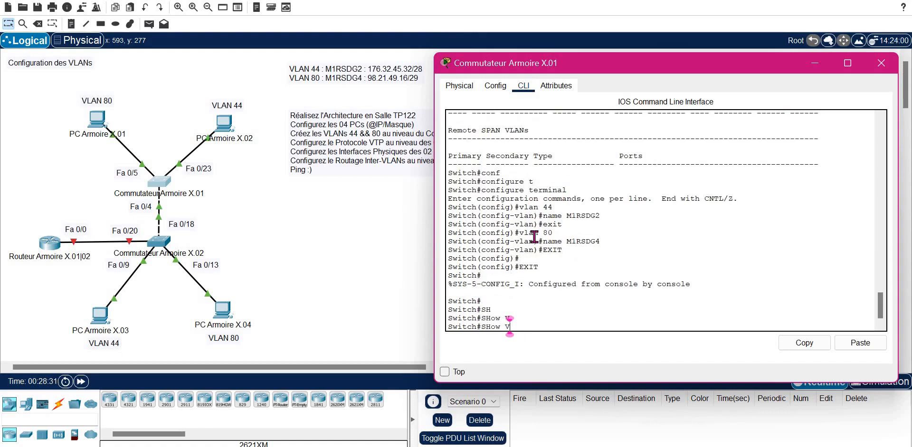
{"action": "type", "text": "l"}
{"action": "key", "text": "Tab"}
{"action": "key", "text": "Return"}
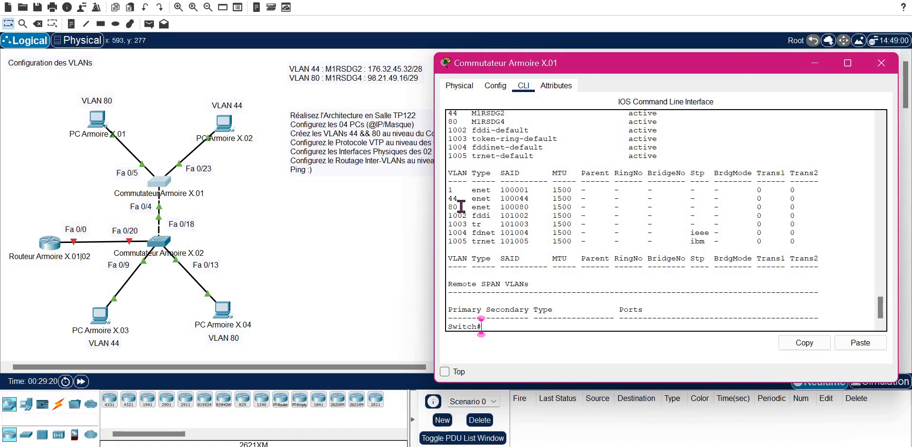
Enter global configuration mode on Commutateur Armoire X.01 with configure terminal and begin a vtp command.
{"action": "type", "text": "CONF"}
{"action": "key", "text": "Tab"}
{"action": "type", "text": "T"}
{"action": "key", "text": "Tab"}
{"action": "key", "text": "Return"}
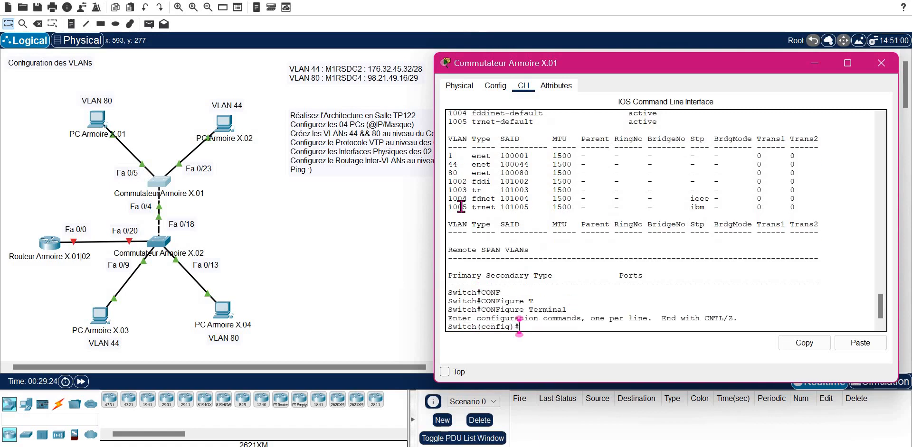
{"action": "type", "text": "vtp"}
{"action": "key", "text": "Tab"}
{"action": "type", "text": "p"}
{"action": "key", "text": "Tab"}
{"action": "key", "text": "BackSpace"}
{"action": "key", "text": "BackSpace"}
{"action": "key", "text": "BackSpace"}
{"action": "key", "text": "BackSpace"}
{"action": "key", "text": "BackSpace"}
{"action": "key", "text": "BackSpace"}
{"action": "key", "text": "BackSpace"}
{"action": "key", "text": "BackSpace"}
{"action": "key", "text": "BackSpace"}
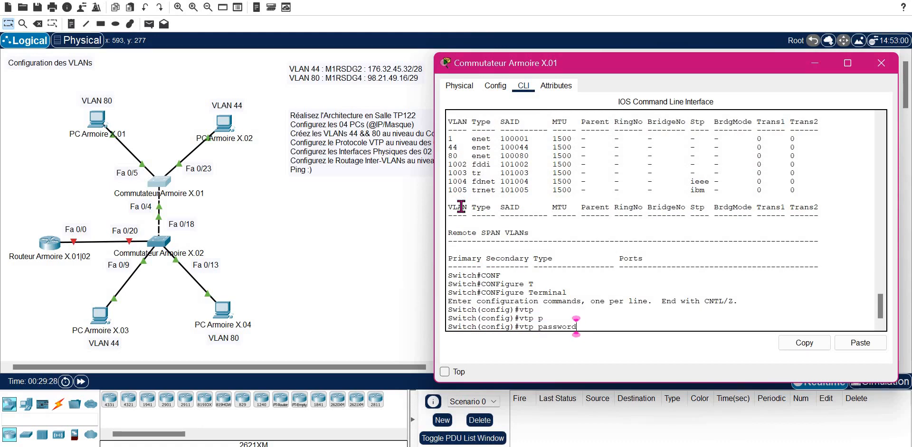
Set the VTP version of Commutateur Armoire X.01 to 2.
{"action": "type", "text": "ve"}
{"action": "key", "text": "Tab"}
{"action": "type", "text": "2"}
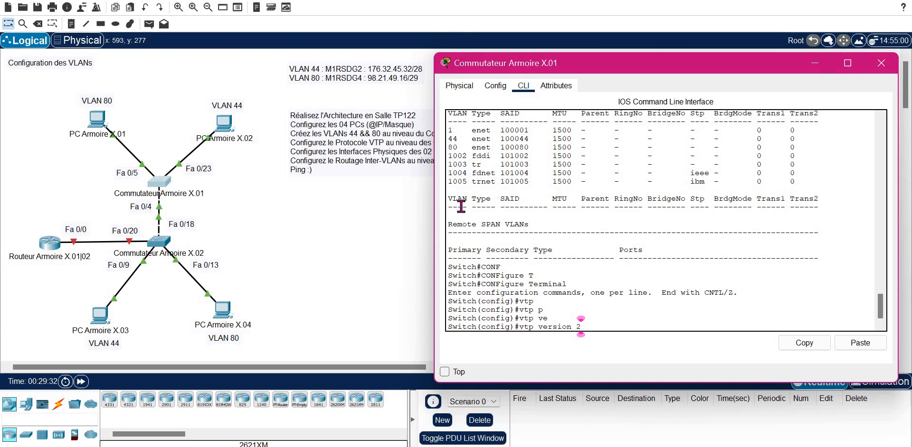
{"action": "key", "text": "Return"}
Set the VTP mode of Commutateur Armoire X.01 to server.
{"action": "type", "text": "vtp"}
{"action": "key", "text": "Tab"}
{"action": "type", "text": "mo"}
{"action": "key", "text": "Tab"}
{"action": "type", "text": "s"}
{"action": "key", "text": "Tab"}
{"action": "key", "text": "Return"}
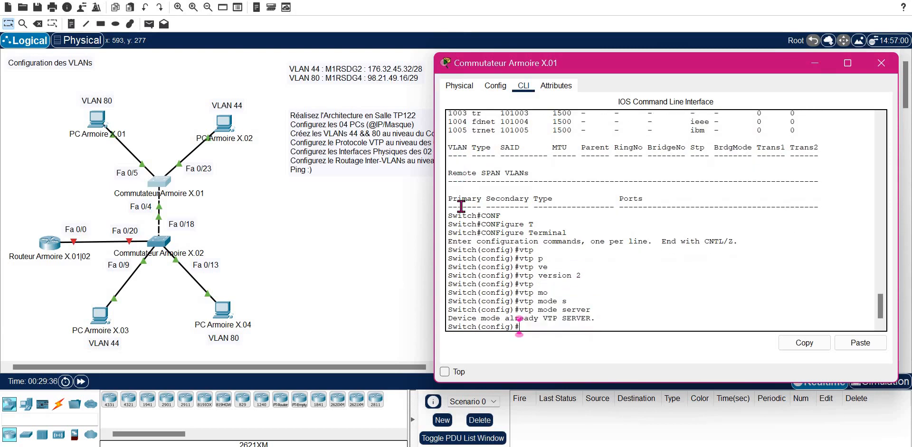
{"action": "key", "text": "Return"}
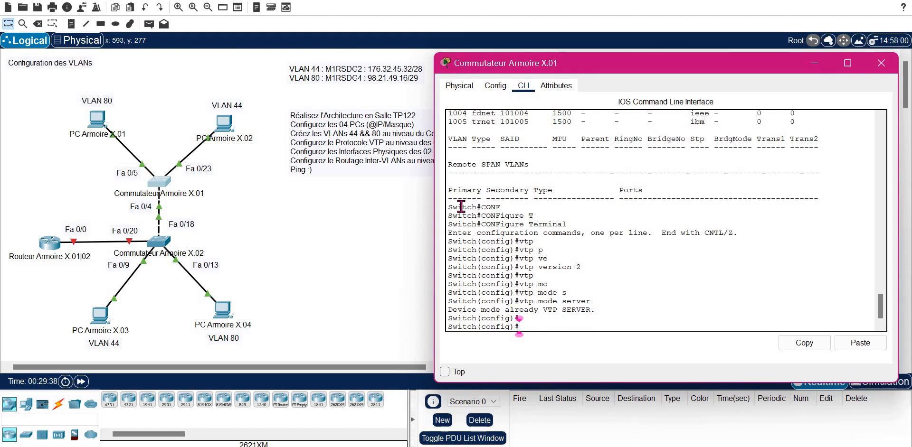
Set the VTP domain of Commutateur Armoire X.01 to RSD.FI.
{"action": "type", "text": "vtp d"}
{"action": "key", "text": "Tab"}
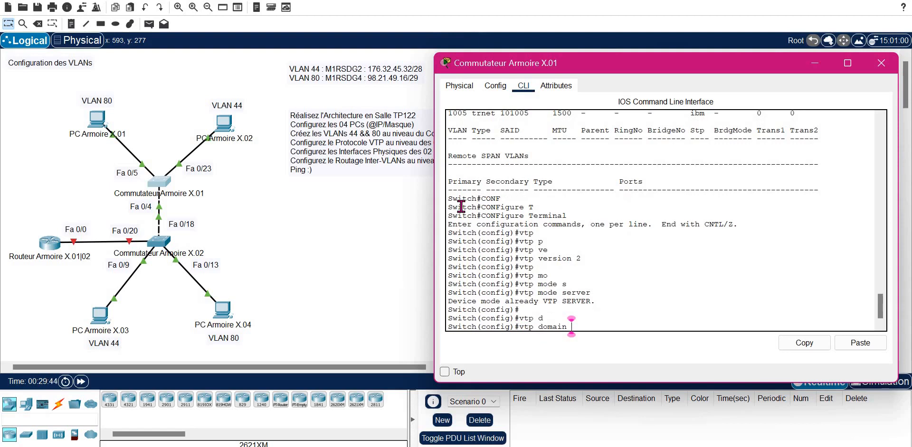
{"action": "type", "text": "RSD.FI"}
{"action": "key", "text": "Return"}
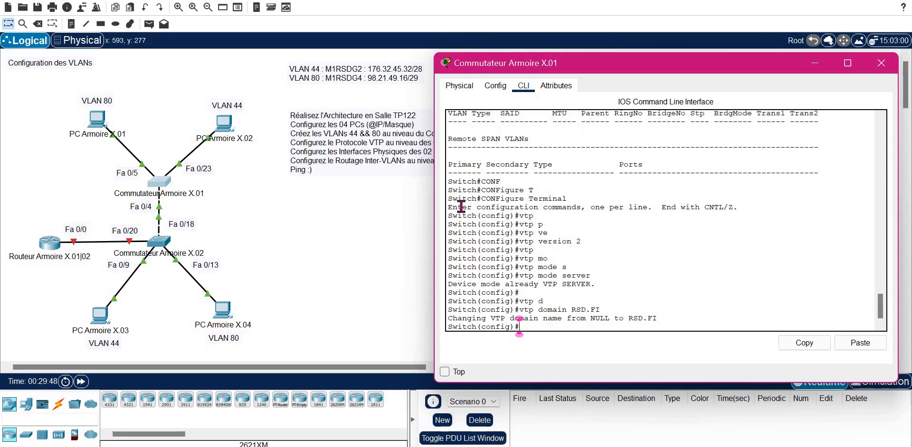
Set the VTP password on Commutateur Armoire X.01.
{"action": "type", "text": "vtp p"}
{"action": "key", "text": "Tab"}
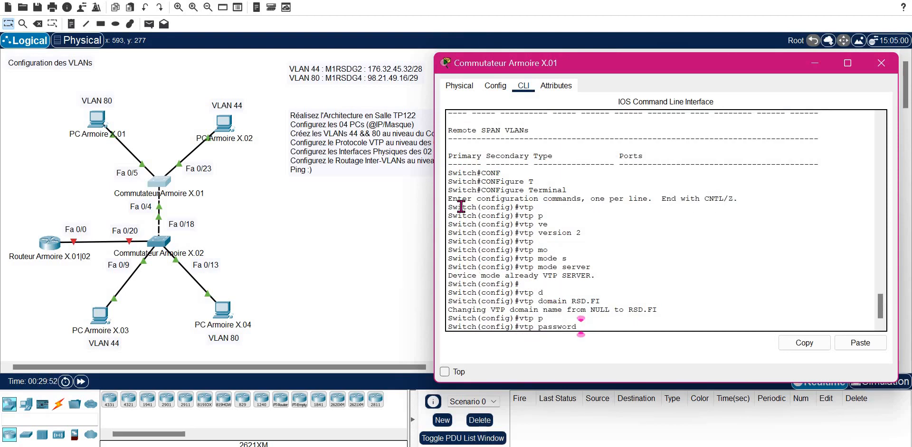
{"action": "type", "text": "RSDUSTHB"}
{"action": "key", "text": "Return"}
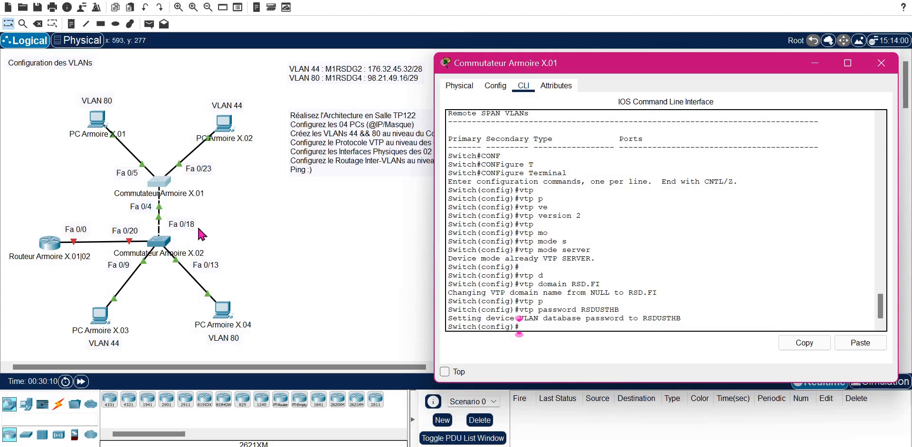
Open the command line of Commutateur Armoire X.02 and enter global configuration mode with enable and configure terminal.
{"action": "left_click", "coordinate": [164, 247]}
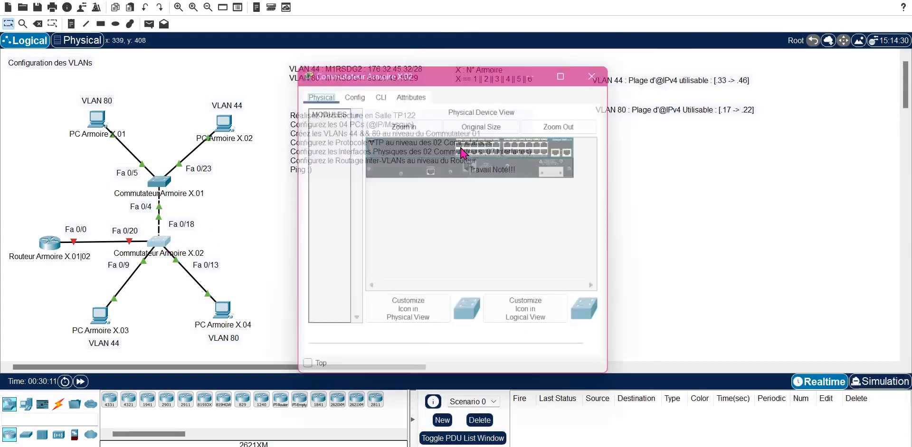
{"action": "left_click", "coordinate": [379, 89]}
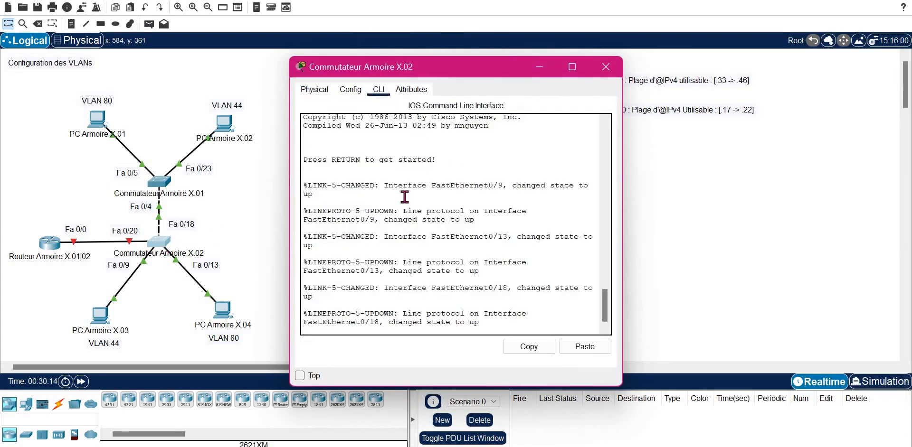
{"action": "key", "text": "Return"}
{"action": "key", "text": "Return"}
{"action": "type", "text": "EN"}
{"action": "key", "text": "Tab"}
{"action": "key", "text": "Return"}
{"action": "type", "text": "CONF"}
{"action": "key", "text": "Tab"}
{"action": "type", "text": "T"}
{"action": "key", "text": "Tab"}
{"action": "key", "text": "Return"}
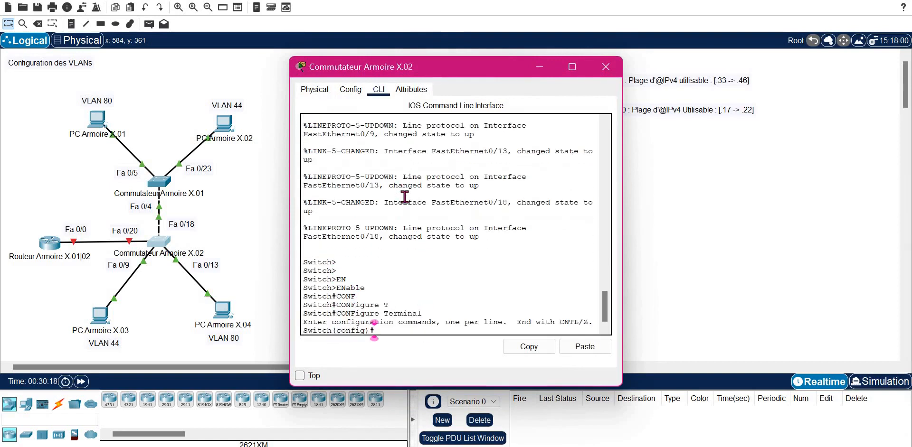
Set the VTP version of Commutateur Armoire X.02 to 2.
{"action": "key", "text": "Return"}
{"action": "type", "text": "V"}
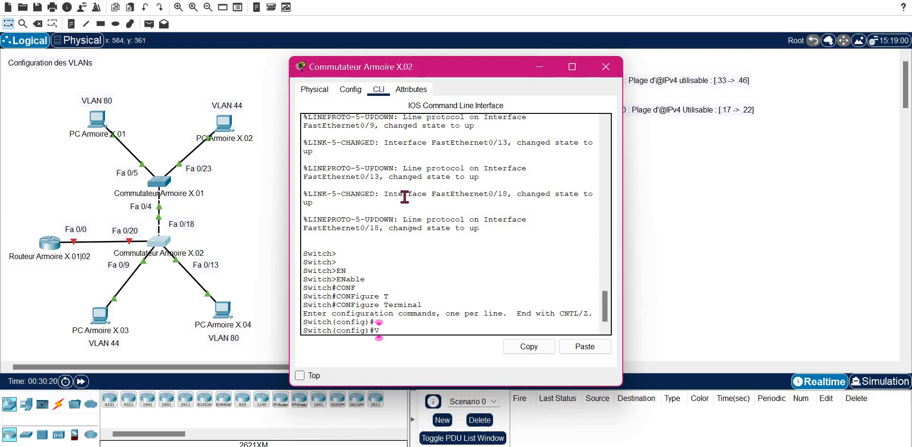
{"action": "type", "text": "TP "}
{"action": "type", "text": "V"}
{"action": "key", "text": "Tab"}
{"action": "type", "text": "2"}
{"action": "key", "text": "Return"}
Set the VTP mode of Commutateur Armoire X.02 to client.
{"action": "type", "text": "VTP"}
{"action": "key", "text": "Tab"}
{"action": "type", "text": "M"}
{"action": "key", "text": "Tab"}
{"action": "type", "text": "C"}
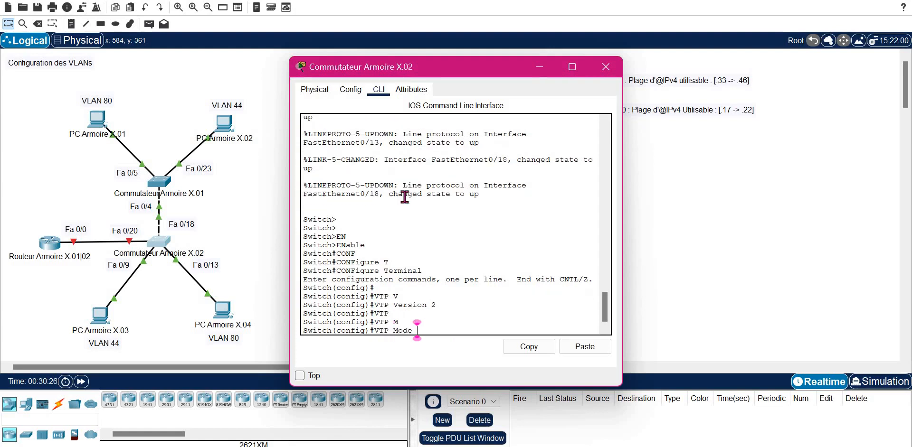
{"action": "key", "text": "Tab"}
{"action": "key", "text": "Return"}
{"action": "key", "text": "Return"}
Set the VTP domain of Commutateur Armoire X.02 to RSD.FI.
{"action": "type", "text": "VTP"}
{"action": "key", "text": "Tab"}
{"action": "type", "text": "D"}
{"action": "key", "text": "Tab"}
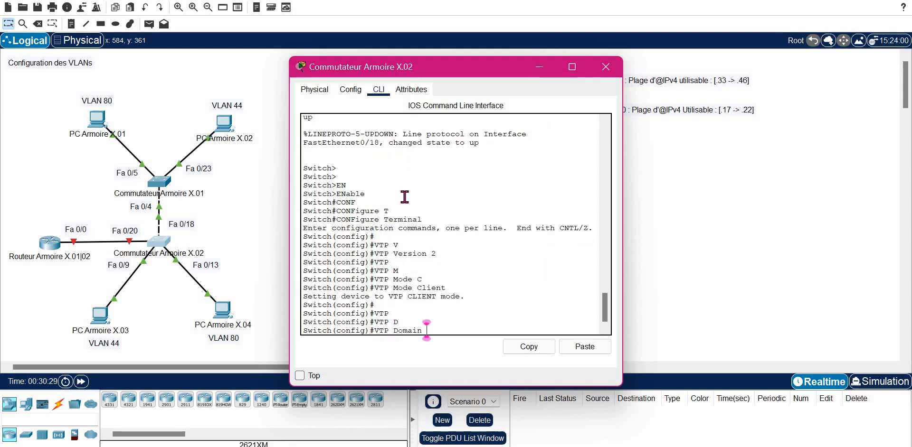
{"action": "type", "text": "RSD.FI"}
{"action": "key", "text": "Return"}
{"action": "key", "text": "Return"}
Set the VTP password on Commutateur Armoire X.02 to the same one as on Commutateur Armoire X.01.
{"action": "type", "text": "VTP PA"}
{"action": "key", "text": "Tab"}
{"action": "type", "text": "RSD"}
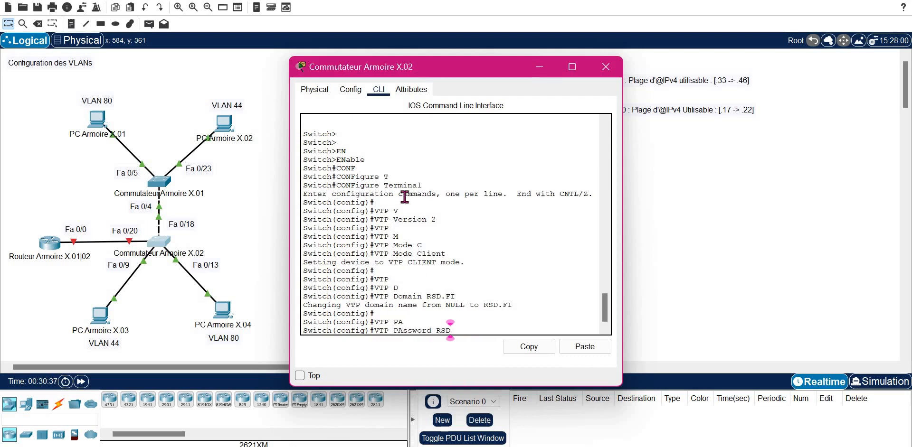
{"action": "type", "text": "USTHB"}
{"action": "key", "text": "Return"}
{"action": "key", "text": "Return"}
Leave global configuration mode on Commutateur Armoire X.02 and check its VLAN list with show vlan.
{"action": "type", "text": "exit"}
{"action": "key", "text": "Return"}
{"action": "key", "text": "Return"}
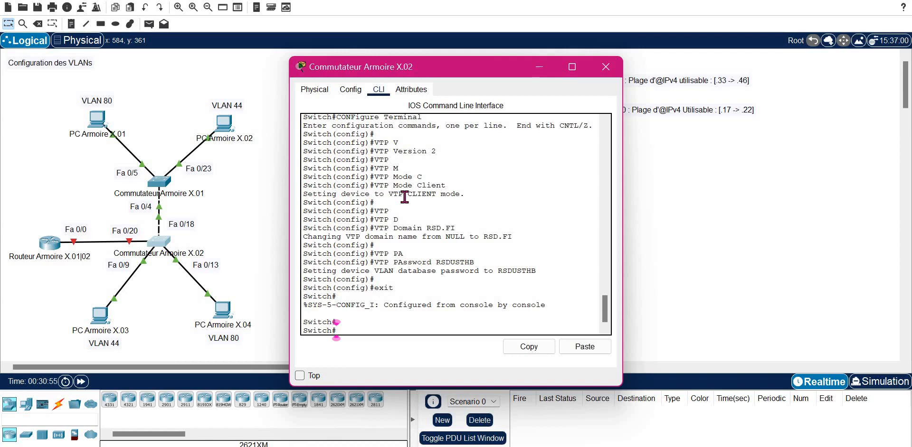
{"action": "type", "text": "show vlan"}
{"action": "key", "text": "Return"}
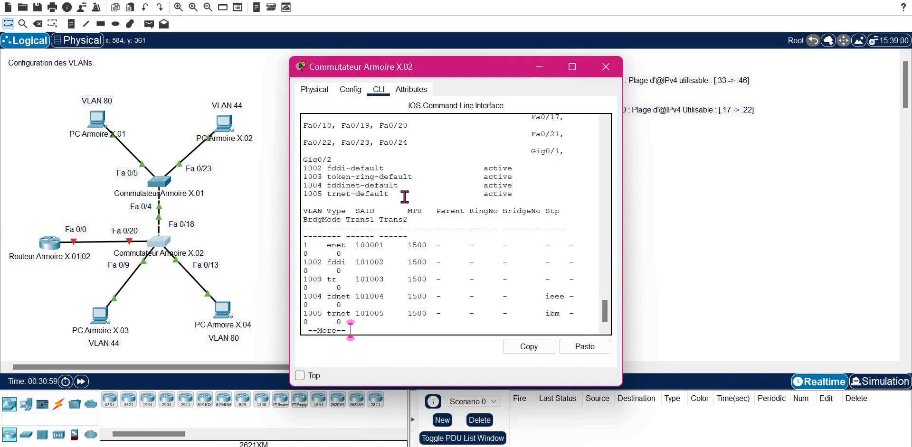
{"action": "key", "text": "Return"}
{"action": "key", "text": "Return"}
{"action": "key", "text": "Return"}
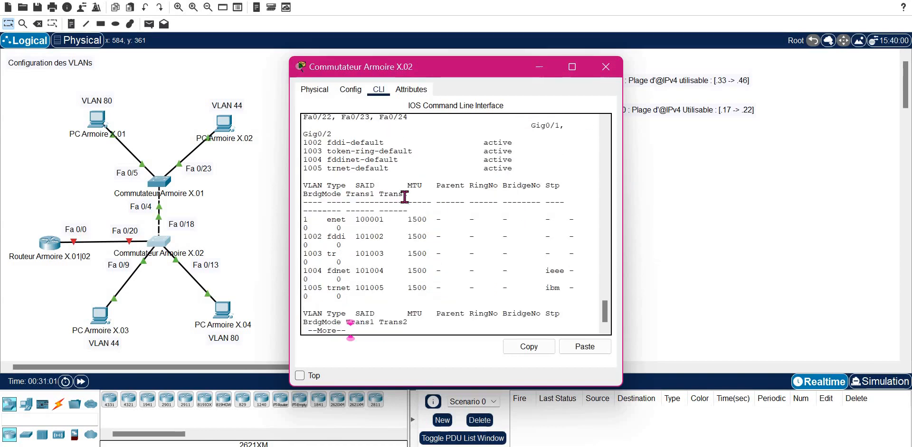
{"action": "key", "text": "q"}
Fast-forward the simulation time, rerun show vlan on Commutateur Armoire X.02 and widen its window to read the list.
{"action": "left_click", "coordinate": [82, 382]}
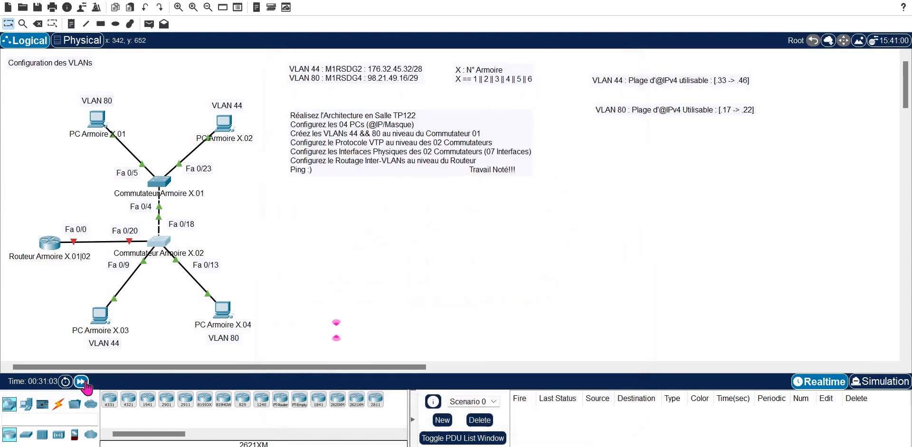
{"action": "left_click", "coordinate": [160, 242]}
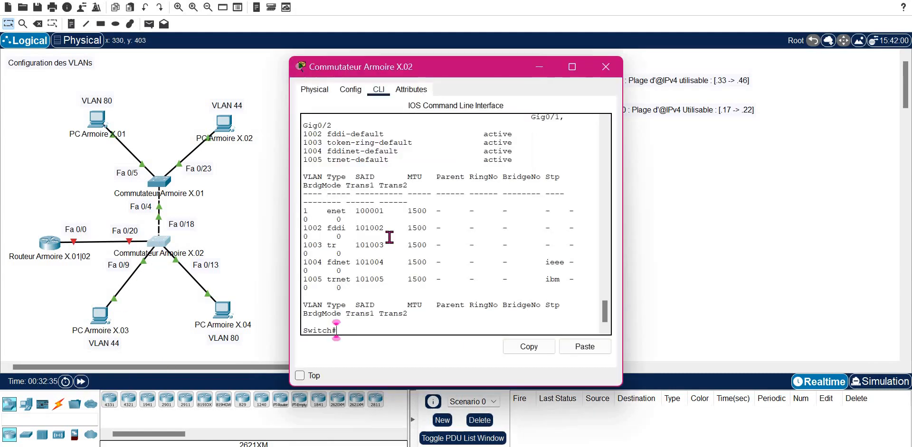
{"action": "type", "text": "show vlan"}
{"action": "key", "text": "Return"}
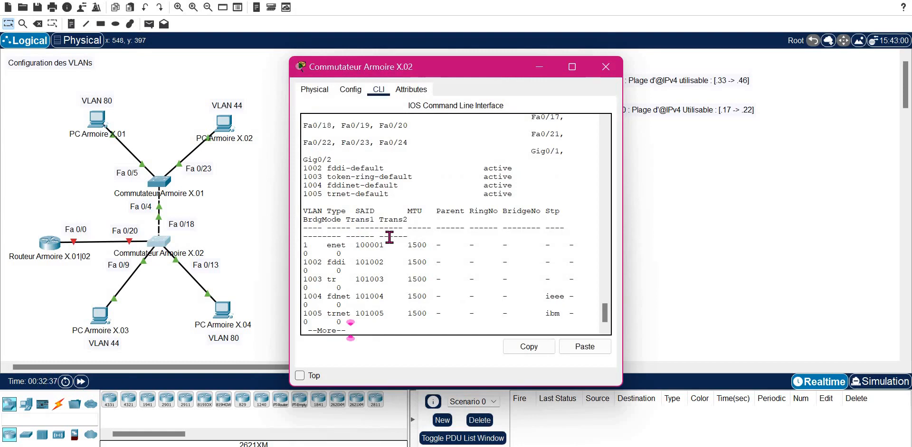
{"action": "key", "text": "space"}
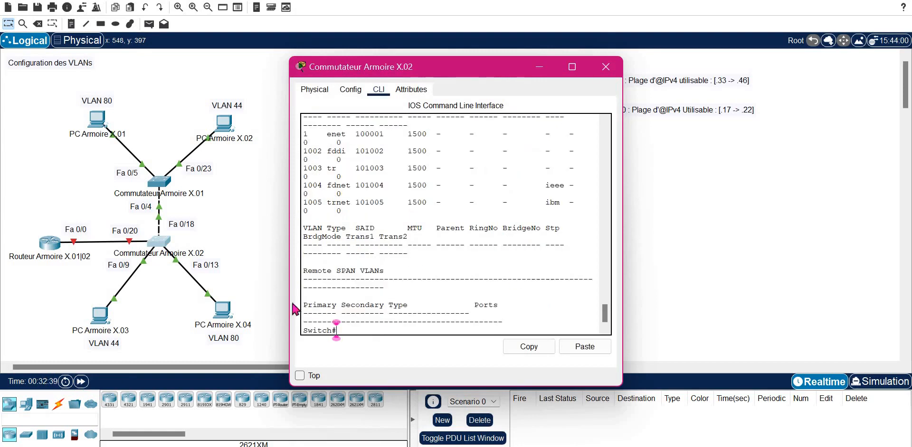
{"action": "left_click_drag", "start_coordinate": [624, 248], "coordinate": [732, 239]}
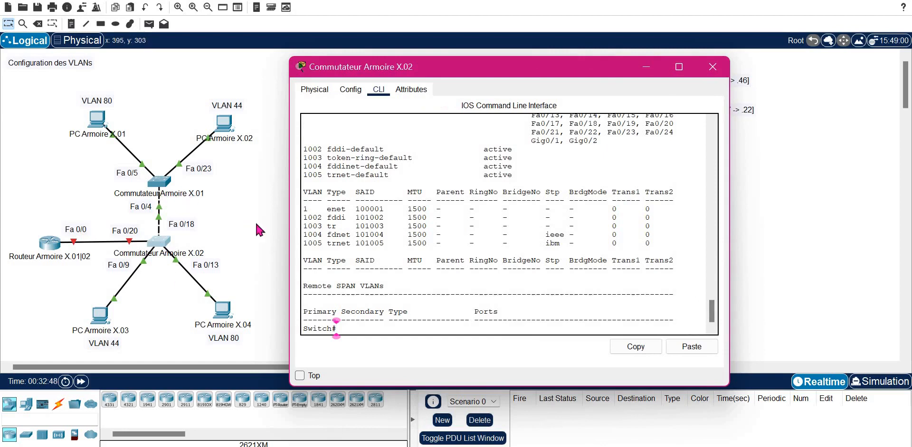
Return to the command line of Commutateur Armoire X.01 and enter the configuration of interface FastEthernet 0/23.
{"action": "left_click", "coordinate": [159, 184]}
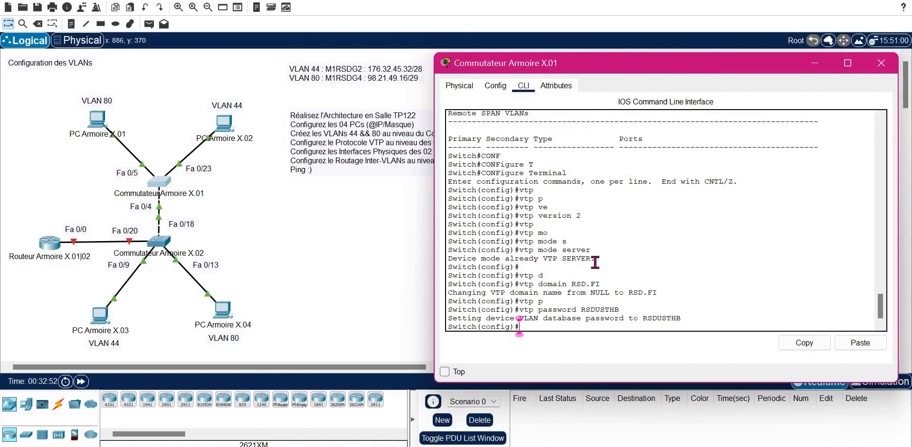
{"action": "key", "text": "Return"}
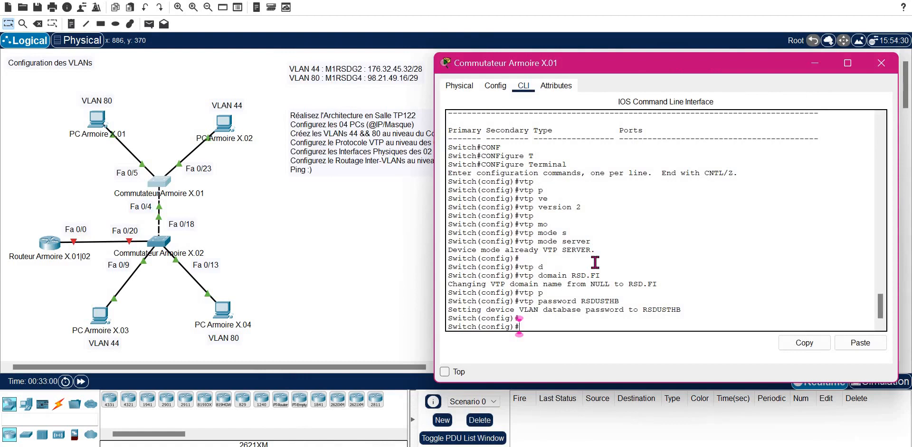
{"action": "type", "text": "in"}
{"action": "key", "text": "Tab"}
{"action": "type", "text": "f"}
{"action": "key", "text": "Tab"}
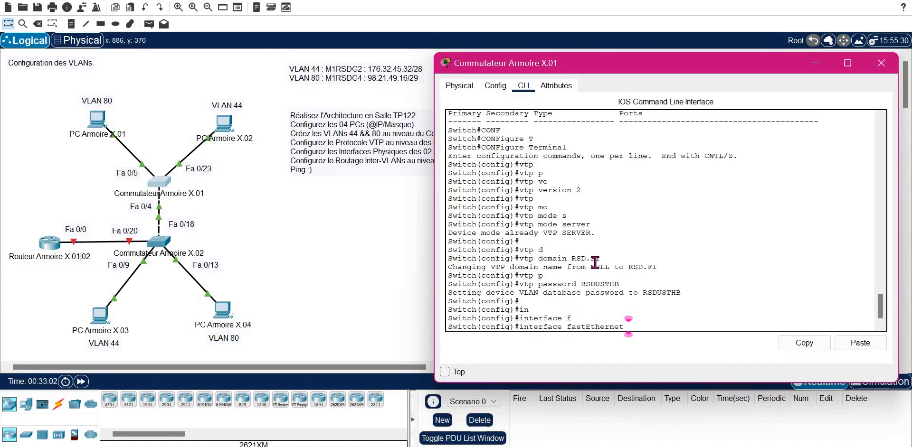
{"action": "type", "text": "0/23"}
{"action": "key", "text": "Return"}
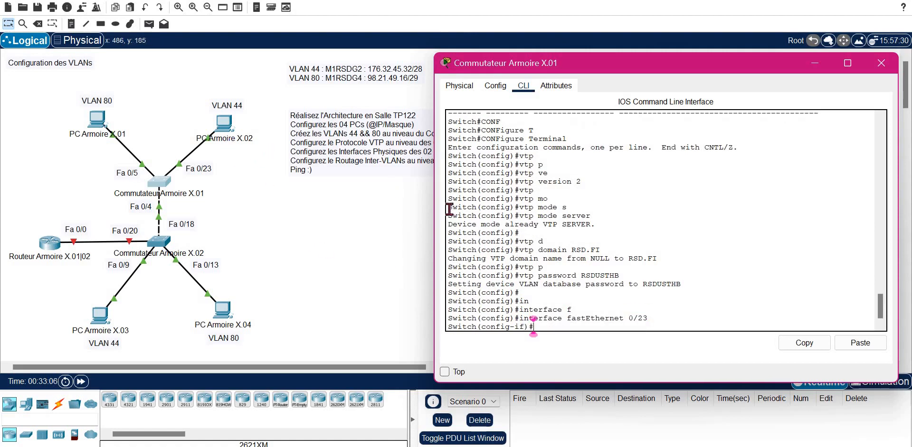
Put FastEthernet 0/23 of Commutateur Armoire X.01 in access mode with switchport mode access.
{"action": "type", "text": "SW"}
{"action": "key", "text": "Tab"}
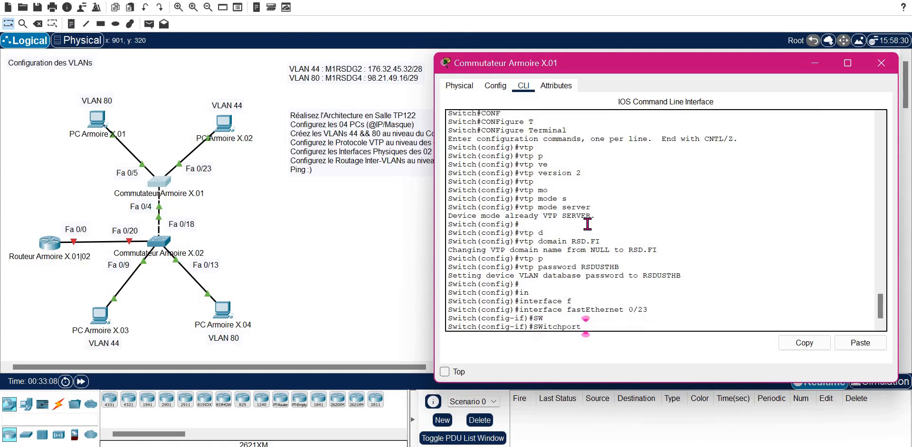
{"action": "type", "text": "M"}
{"action": "key", "text": "Tab"}
{"action": "type", "text": "A"}
{"action": "key", "text": "Tab"}
{"action": "key", "text": "Return"}
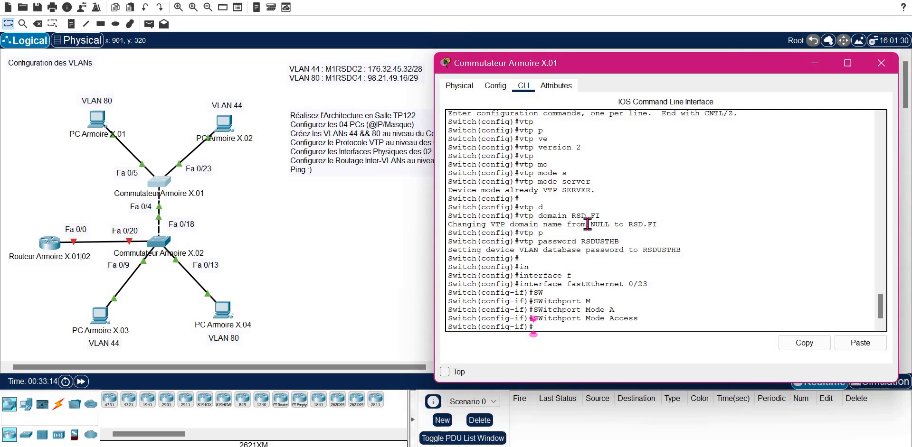
Assign FastEthernet 0/23 to VLAN 44 with switchport access vlan and exit the interface configuration.
{"action": "type", "text": "SW"}
{"action": "key", "text": "Tab"}
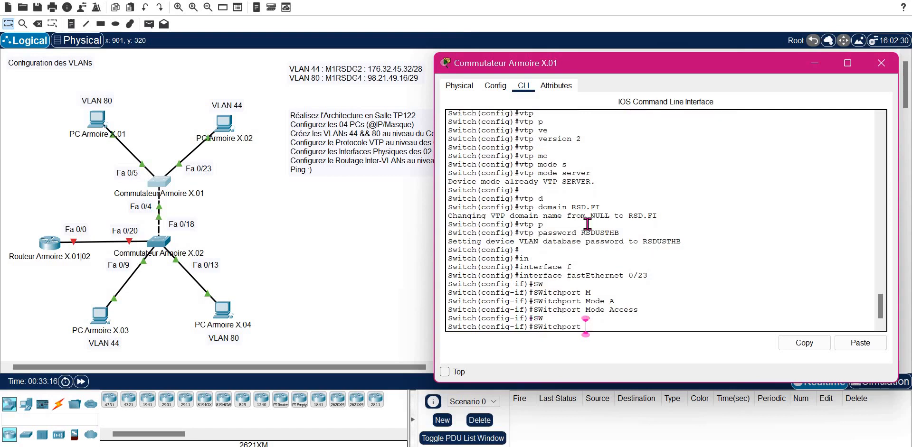
{"action": "type", "text": "A"}
{"action": "key", "text": "Tab"}
{"action": "key", "text": "Tab"}
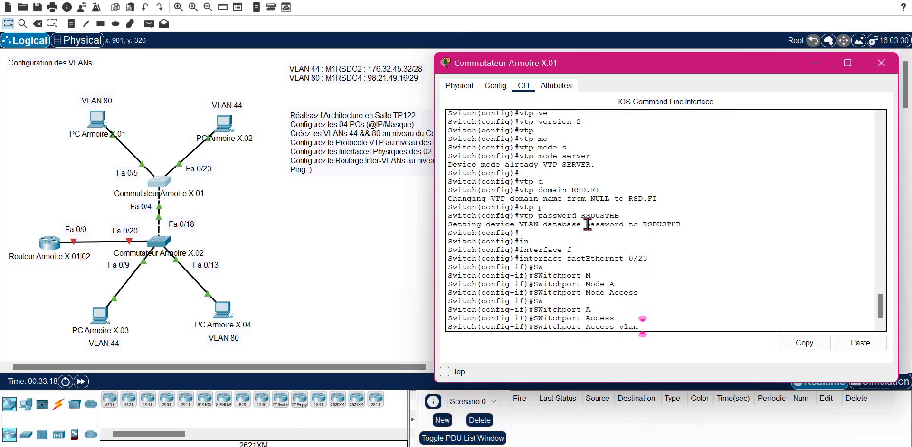
{"action": "type", "text": "S44"}
{"action": "key", "text": "Left"}
{"action": "key", "text": "Left"}
{"action": "key", "text": "BackSpace"}
{"action": "key", "text": "Return"}
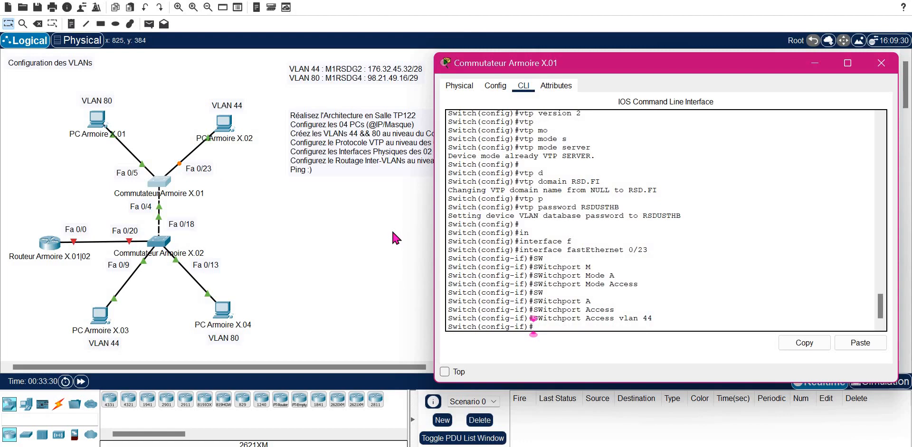
{"action": "type", "text": "EXIT"}
{"action": "key", "text": "Return"}
{"action": "key", "text": "Return"}
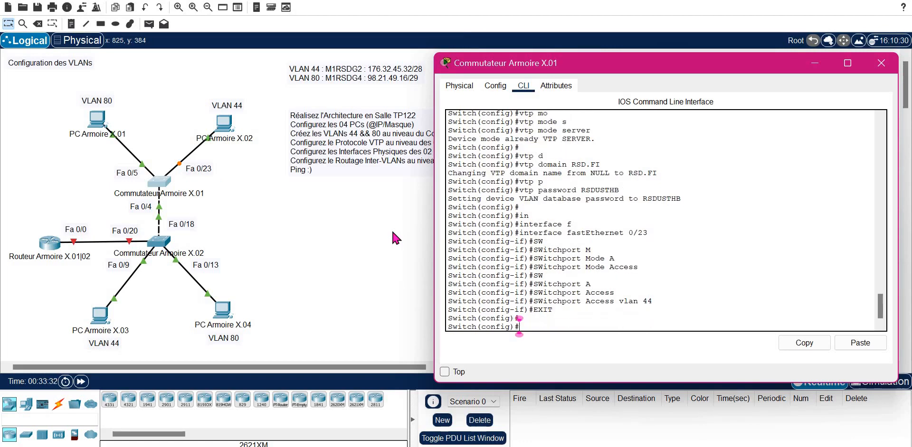
Enter interface FastEthernet 0/5 on Commutateur Armoire X.01 and put it in access mode with switchport mode access.
{"action": "type", "text": "IN"}
{"action": "key", "text": "Tab"}
{"action": "type", "text": "F"}
{"action": "key", "text": "Tab"}
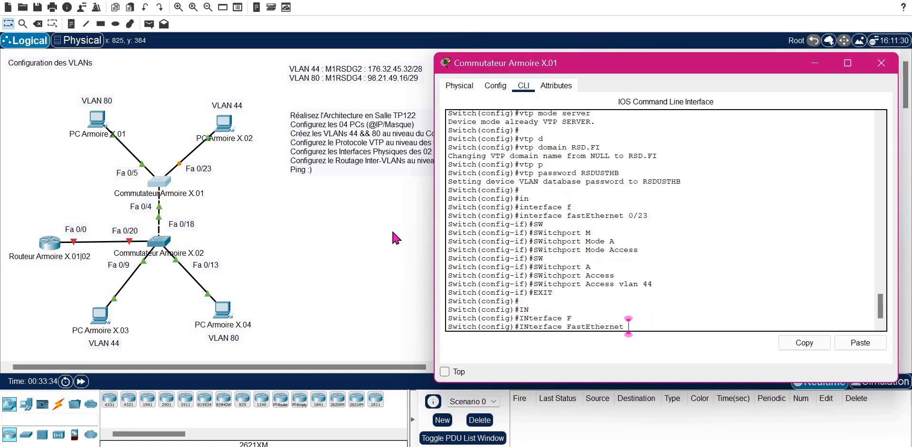
{"action": "type", "text": "0/5"}
{"action": "key", "text": "Return"}
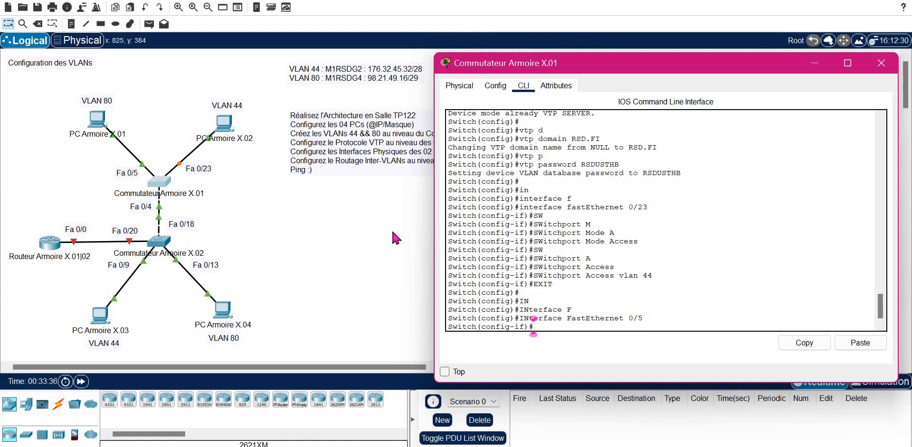
{"action": "type", "text": "sw"}
{"action": "key", "text": "Tab"}
{"action": "type", "text": "m"}
{"action": "key", "text": "Tab"}
{"action": "type", "text": "a"}
{"action": "key", "text": "Tab"}
{"action": "key", "text": "Return"}
Assign FastEthernet 0/5 to VLAN 80 with switchport access vlan and exit the interface configuration.
{"action": "type", "text": "sw"}
{"action": "key", "text": "Tab"}
{"action": "type", "text": "a"}
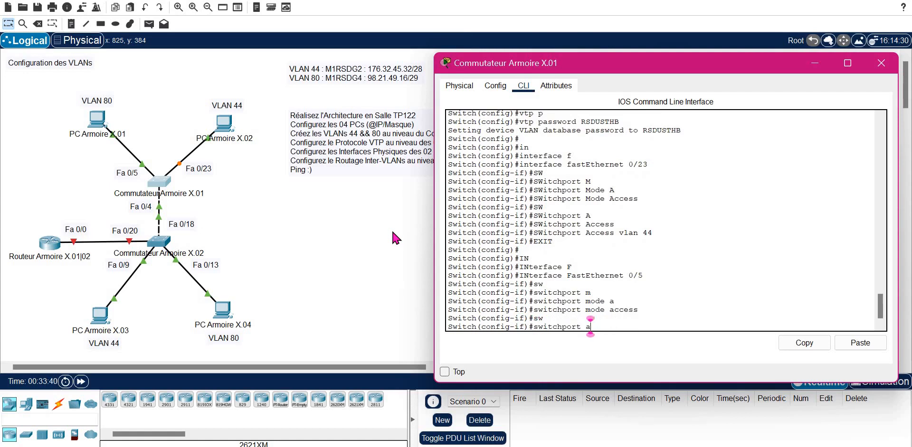
{"action": "key", "text": "Tab"}
{"action": "type", "text": "vlan "}
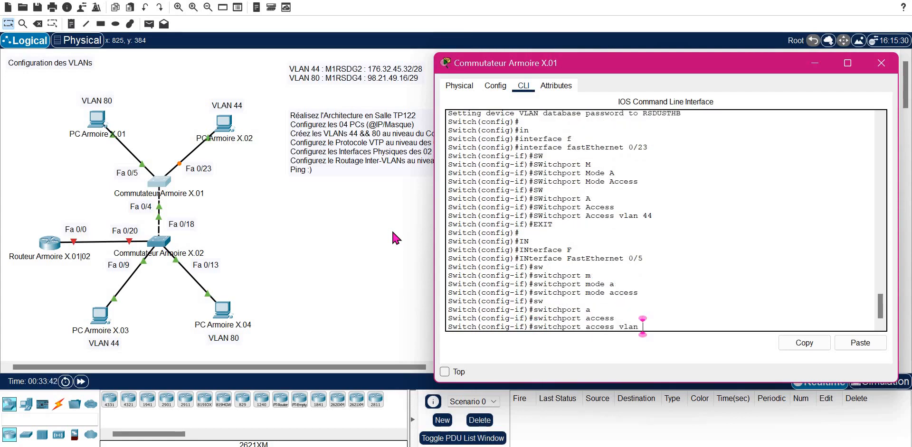
{"action": "type", "text": "80"}
{"action": "key", "text": "Return"}
{"action": "key", "text": "Return"}
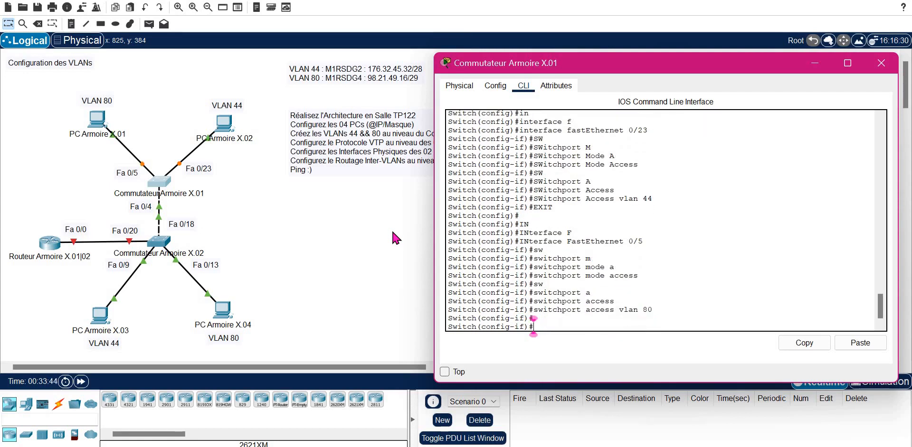
{"action": "type", "text": "EXIT"}
{"action": "key", "text": "Return"}
{"action": "key", "text": "Return"}
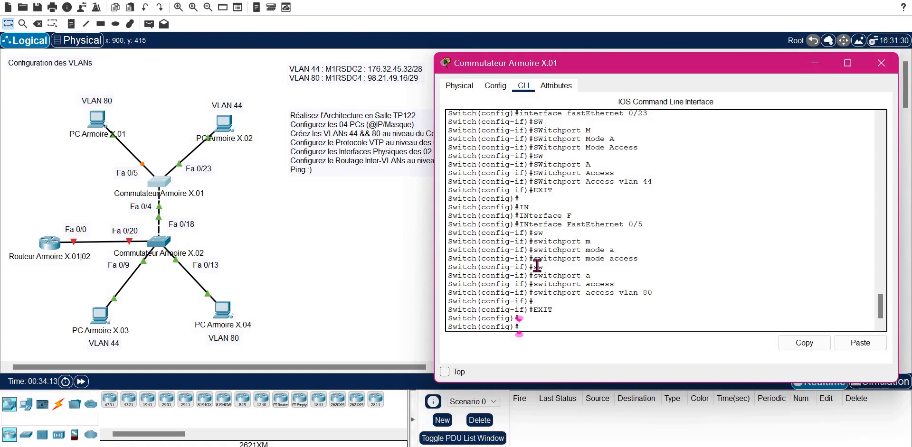
Enter the interface configuration of FastEthernet 0/4 on Commutateur Armoire X.01.
{"action": "type", "text": "IN"}
{"action": "key", "text": "Tab"}
{"action": "type", "text": "F"}
{"action": "key", "text": "Tab"}
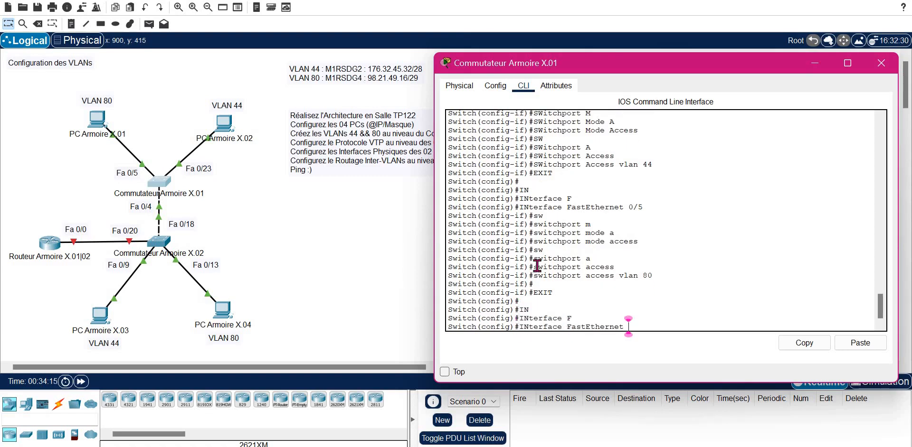
{"action": "type", "text": "0/4"}
{"action": "key", "text": "Return"}
Put FastEthernet 0/4 in trunk mode with switchport mode trunk, exit the interface configuration and close the switch window.
{"action": "type", "text": "sw"}
{"action": "key", "text": "Tab"}
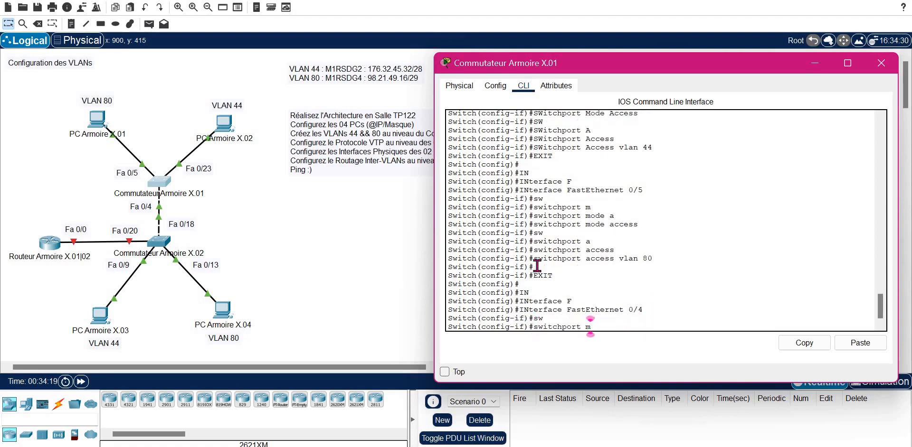
{"action": "type", "text": "m"}
{"action": "key", "text": "Tab"}
{"action": "type", "text": "tr"}
{"action": "key", "text": "Tab"}
{"action": "key", "text": "Return"}
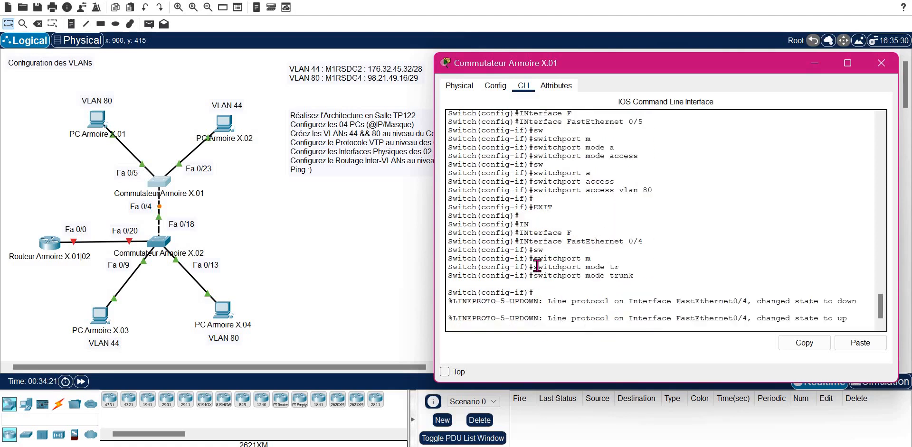
{"action": "type", "text": "exit"}
{"action": "key", "text": "Return"}
{"action": "key", "text": "Return"}
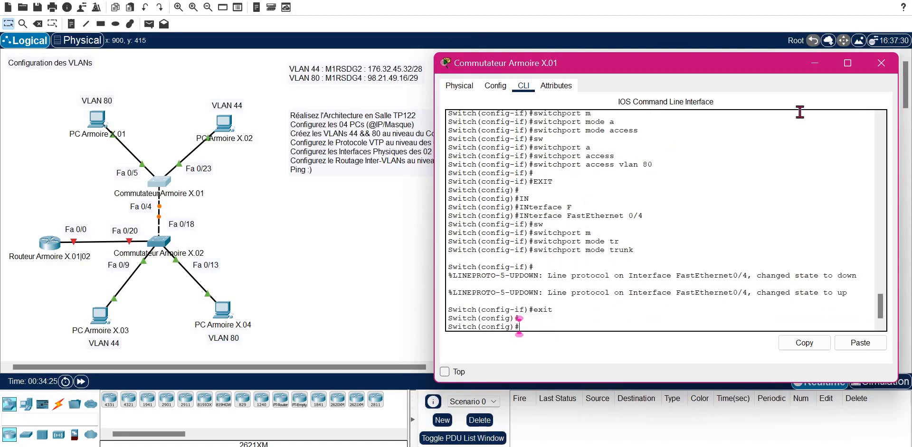
{"action": "left_click", "coordinate": [881, 63]}
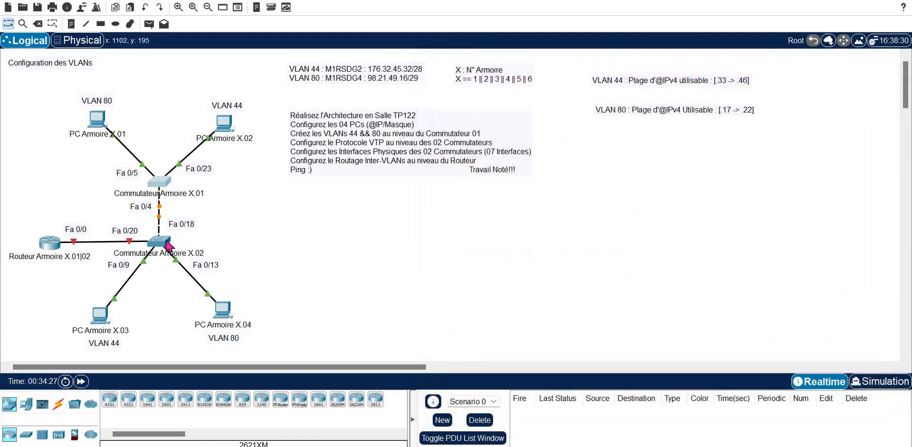
Open the command line of Commutateur Armoire X.02 and list its VLANs with show vlan.
{"action": "left_click", "coordinate": [159, 241]}
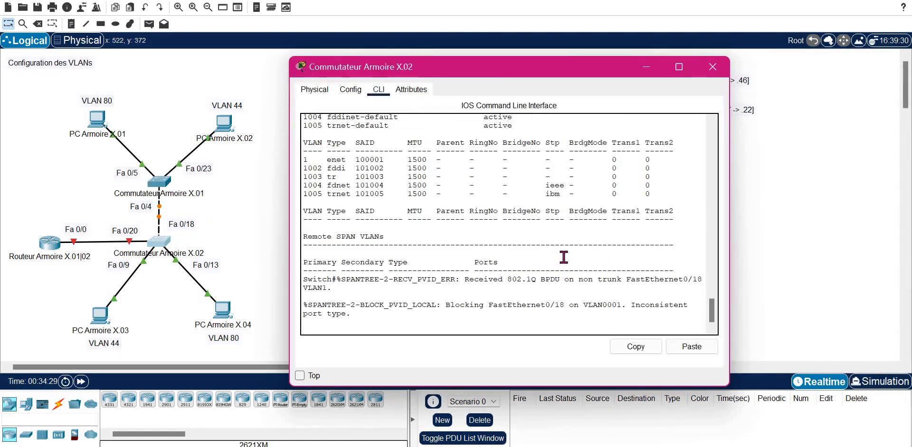
{"action": "key", "text": "Return"}
{"action": "key", "text": "Return"}
{"action": "key", "text": "Return"}
{"action": "type", "text": "show vlan"}
{"action": "key", "text": "Return"}
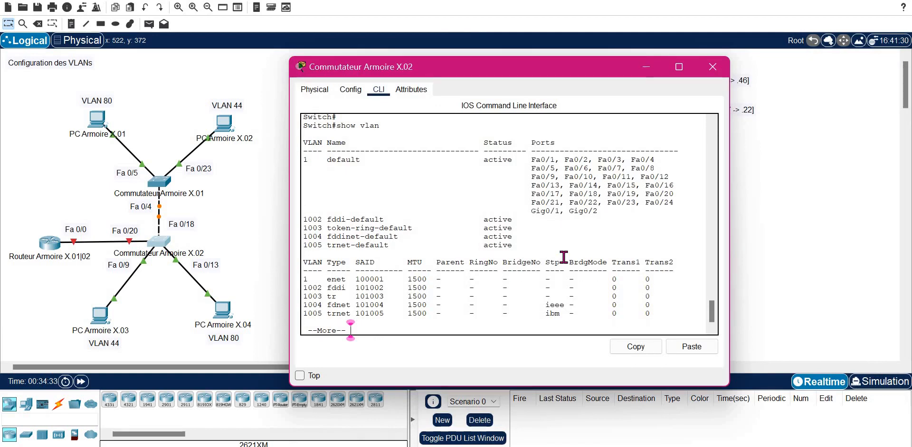
Quit the VLAN listing, enter global configuration mode on Commutateur Armoire X.02 and enter interface FastEthernet 0/18.
{"action": "type", "text": "qconf"}
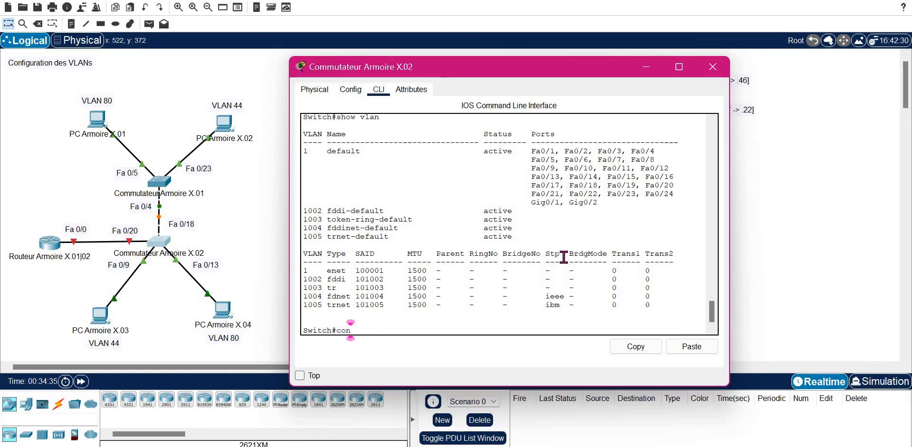
{"action": "key", "text": "Tab"}
{"action": "type", "text": "t"}
{"action": "key", "text": "Tab"}
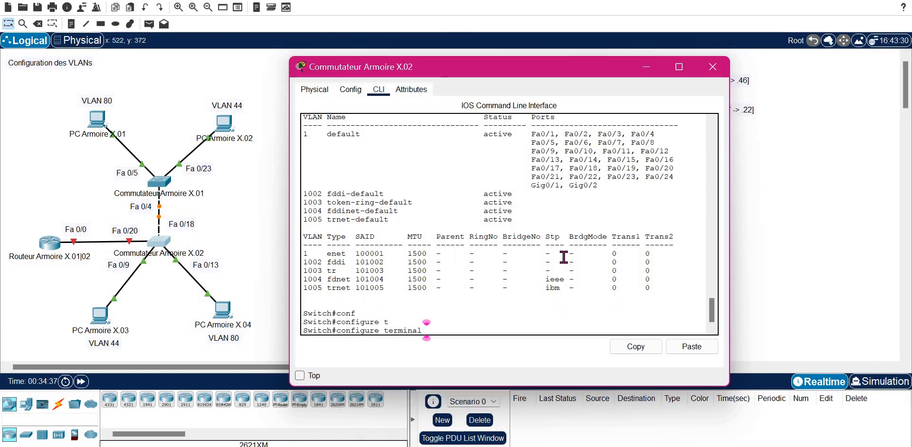
{"action": "key", "text": "Return"}
{"action": "type", "text": "in"}
{"action": "key", "text": "Tab"}
{"action": "type", "text": "f"}
{"action": "key", "text": "Tab"}
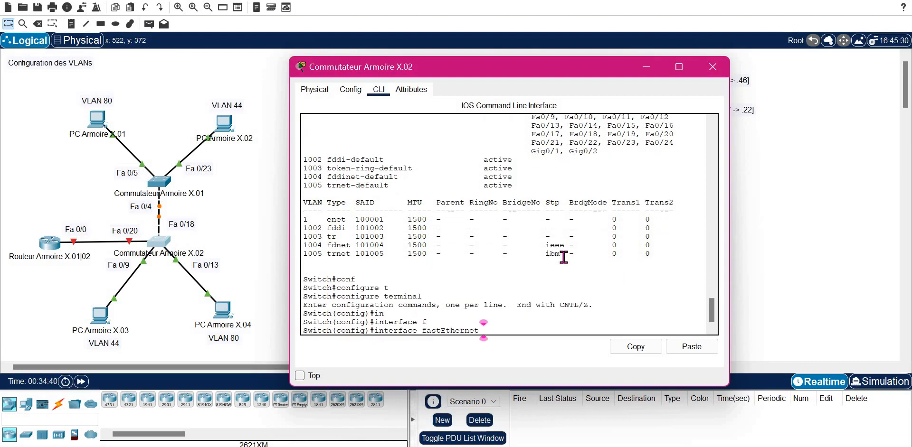
{"action": "type", "text": "0/18"}
{"action": "key", "text": "Return"}
Put FastEthernet 0/18 in trunk mode with switchport mode trunk and exit the interface configuration.
{"action": "type", "text": "sw"}
{"action": "key", "text": "Tab"}
{"action": "type", "text": "m"}
{"action": "key", "text": "Tab"}
{"action": "type", "text": "tru"}
{"action": "key", "text": "Tab"}
{"action": "key", "text": "Return"}
{"action": "key", "text": "Return"}
{"action": "key", "text": "Return"}
{"action": "key", "text": "Return"}
{"action": "key", "text": "Return"}
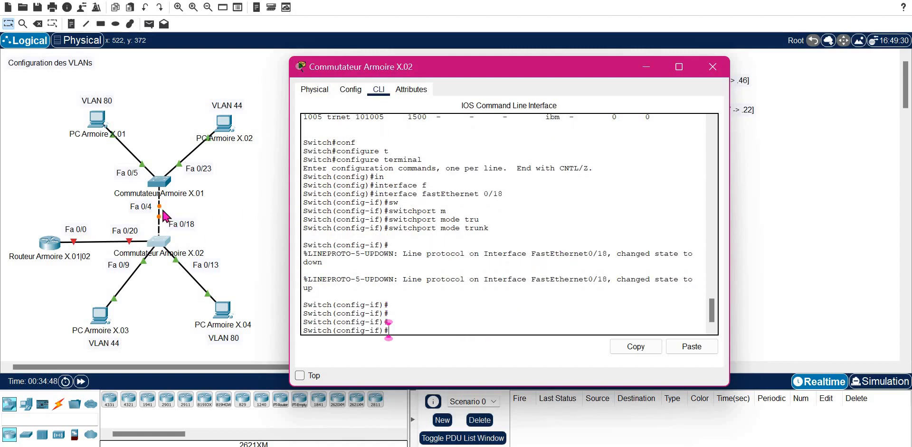
{"action": "type", "text": "exi"}
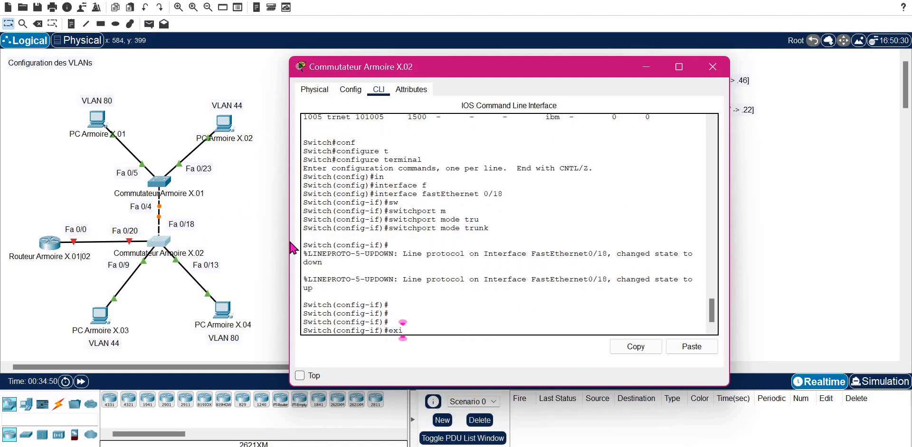
{"action": "type", "text": "t"}
{"action": "key", "text": "Return"}
{"action": "key", "text": "Return"}
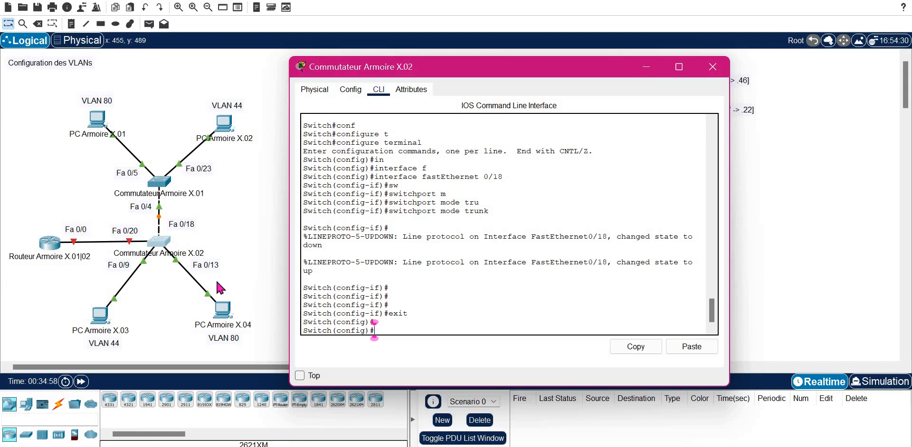
Enter interface FastEthernet 0/13 on Commutateur Armoire X.02 and put it in access mode with switchport mode access.
{"action": "type", "text": "in"}
{"action": "key", "text": "Tab"}
{"action": "type", "text": "f"}
{"action": "key", "text": "Tab"}
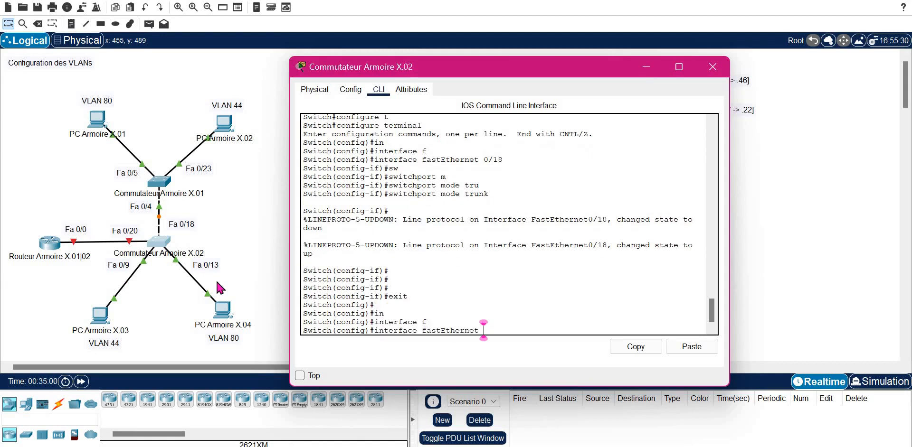
{"action": "type", "text": "0/13"}
{"action": "key", "text": "Return"}
{"action": "type", "text": "sw"}
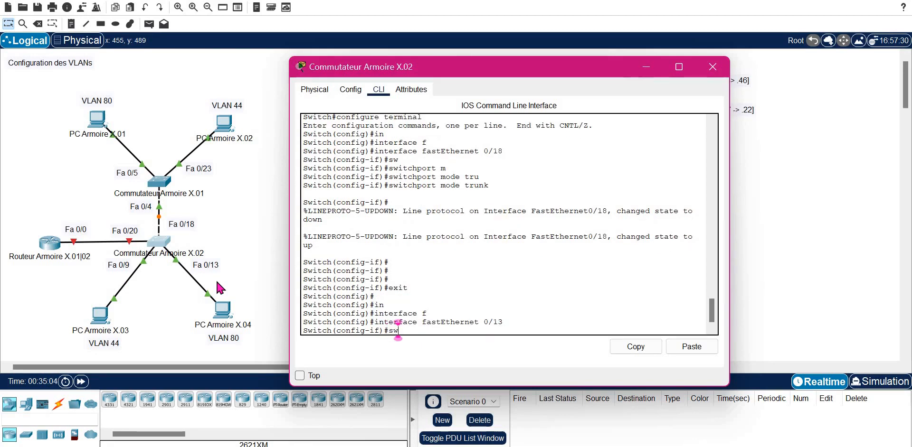
{"action": "key", "text": "Tab"}
{"action": "type", "text": "m"}
{"action": "key", "text": "Tab"}
{"action": "type", "text": "a"}
{"action": "key", "text": "Tab"}
{"action": "key", "text": "Return"}
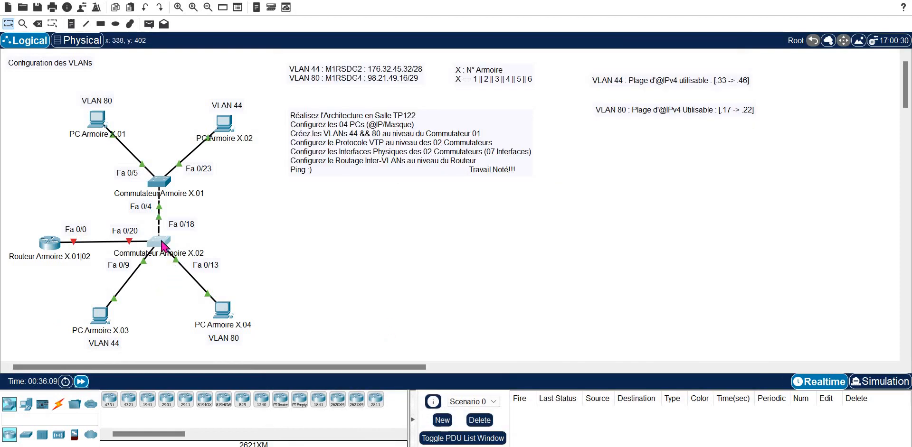
Assign FastEthernet 0/13 of Commutateur Armoire X.02 to VLAN 80 with switchport access vlan and exit the interface configuration.
{"action": "left_click", "coordinate": [162, 243]}
{"action": "type", "text": "sw"}
{"action": "key", "text": "Tab"}
{"action": "type", "text": "a"}
{"action": "key", "text": "Tab"}
{"action": "type", "text": "v"}
{"action": "key", "text": "Tab"}
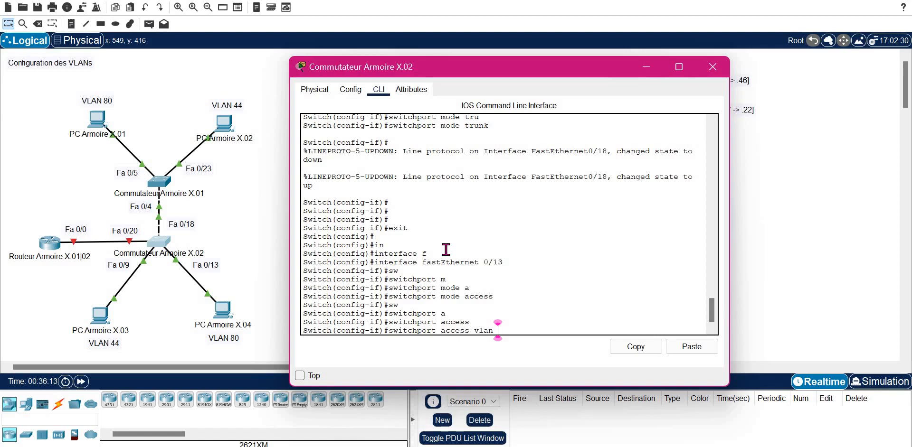
{"action": "type", "text": "80"}
{"action": "key", "text": "Return"}
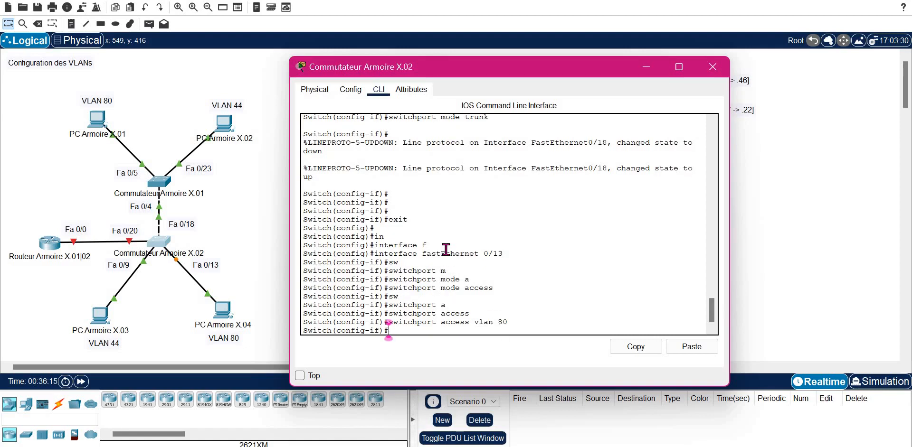
{"action": "type", "text": "EXIT"}
{"action": "key", "text": "Return"}
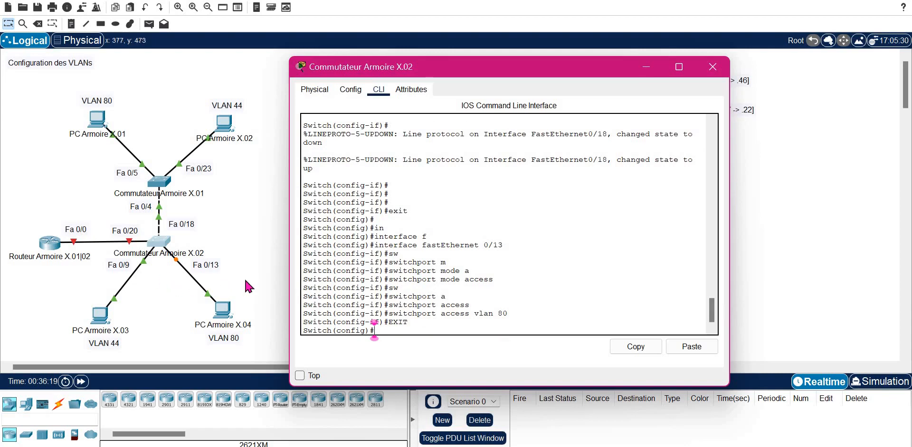
Enter interface FastEthernet 0/9 on Commutateur Armoire X.02 and put it in access mode with switchport mode access.
{"action": "type", "text": "IN"}
{"action": "key", "text": "Tab"}
{"action": "type", "text": "F"}
{"action": "key", "text": "Tab"}
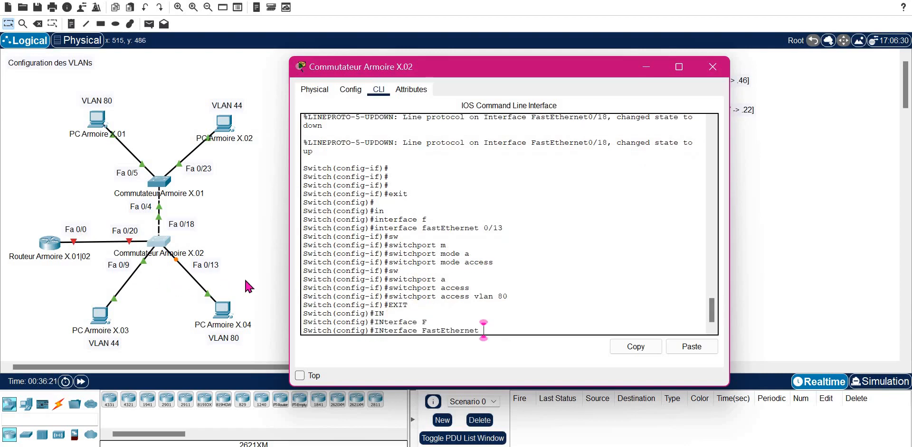
{"action": "type", "text": "0/9"}
{"action": "key", "text": "Return"}
{"action": "type", "text": "SW"}
{"action": "key", "text": "Tab"}
{"action": "type", "text": "M"}
{"action": "key", "text": "Tab"}
{"action": "type", "text": "A"}
{"action": "key", "text": "Tab"}
{"action": "key", "text": "Return"}
Assign FastEthernet 0/9 of Commutateur Armoire X.02 to its VLAN with switchport access vlan.
{"action": "type", "text": "SW"}
{"action": "key", "text": "Tab"}
{"action": "key", "text": "Tab"}
{"action": "type", "text": "A"}
{"action": "key", "text": "Tab"}
{"action": "key", "text": "Tab"}
{"action": "type", "text": "vlan"}
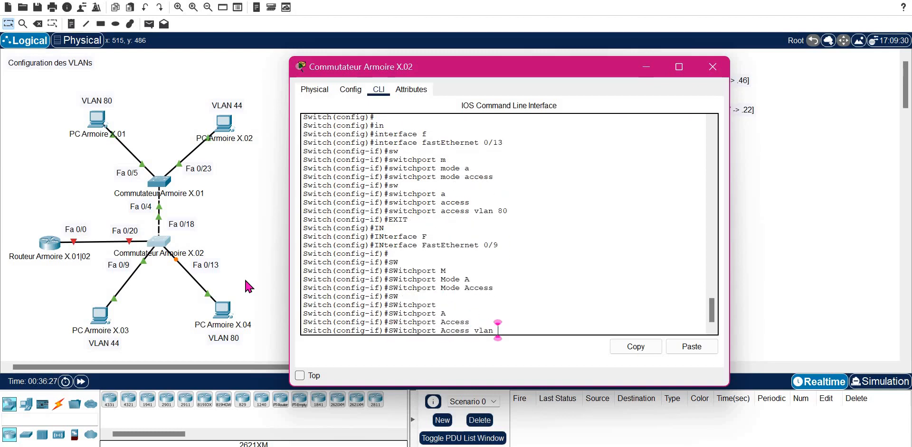